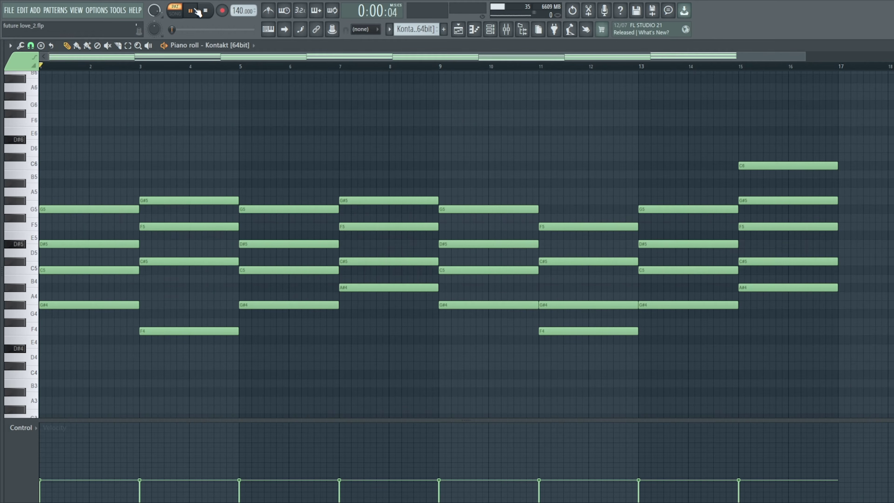
# - Play back the Kontakt chord progression and audition the first chord's notes G#4, C5, D#5 and G5
pyautogui.click(198, 13)
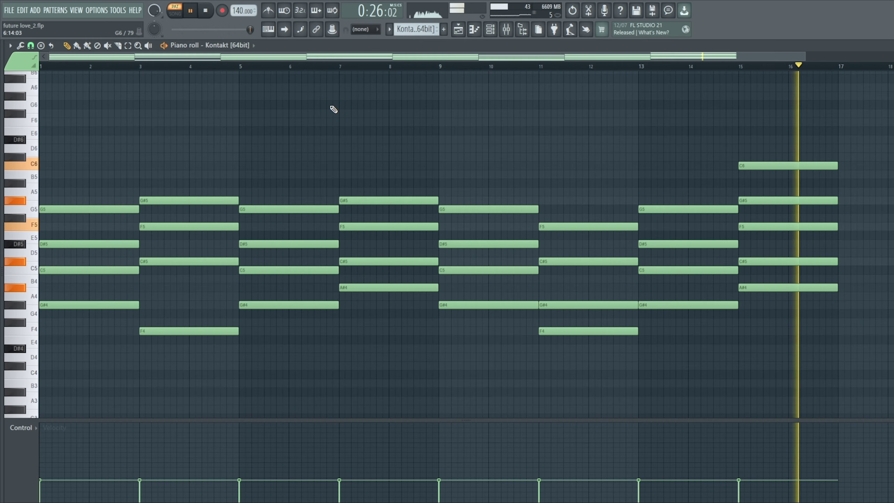
pyautogui.click(210, 4)
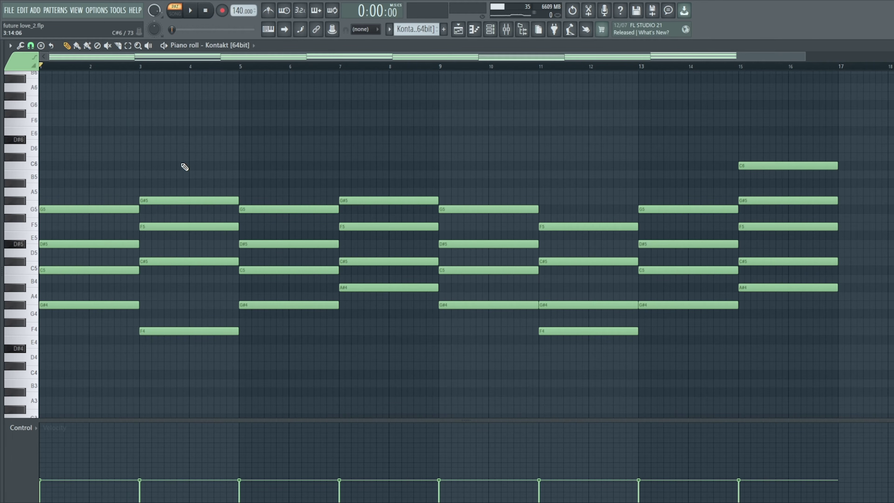
pyautogui.click(55, 306)
pyautogui.click(47, 268)
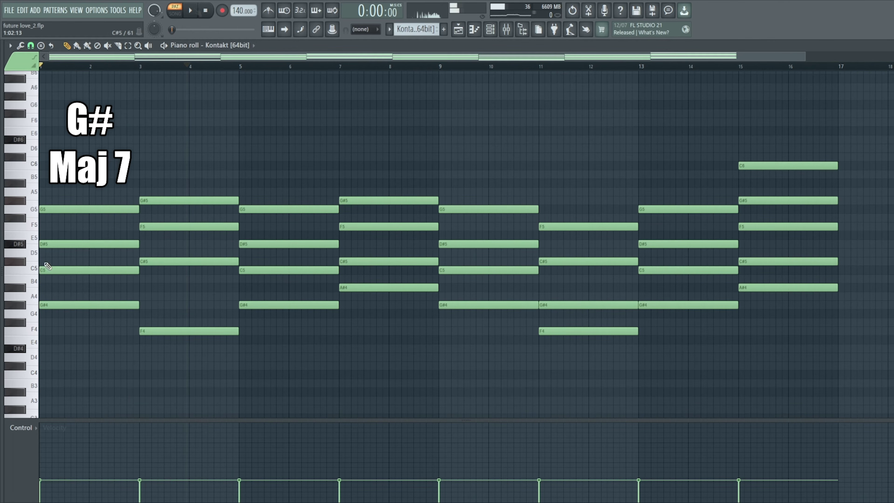
pyautogui.click(45, 243)
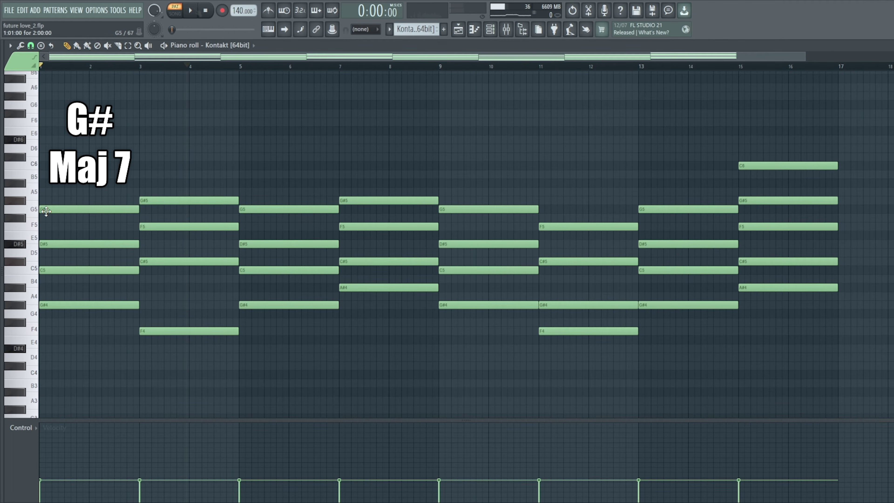
pyautogui.click(46, 210)
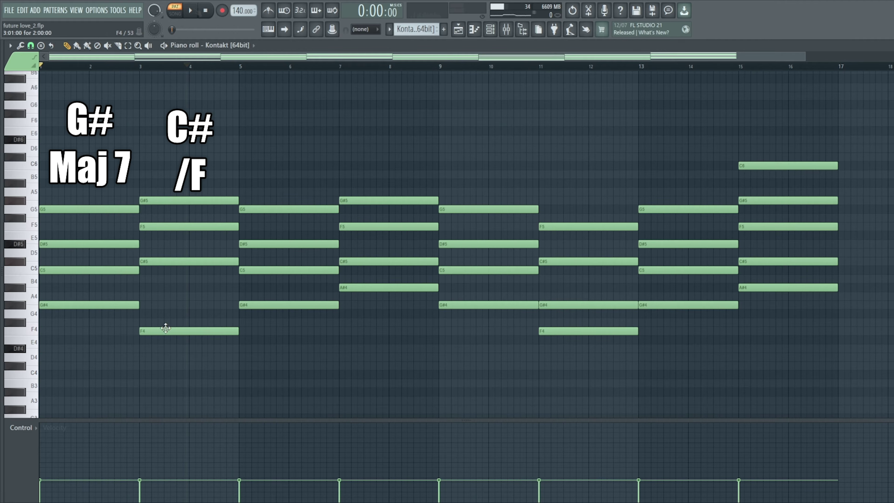
# - Delete the F4 bass note from the chord at bar 3 and play the chord without it
pyautogui.click(140, 66)
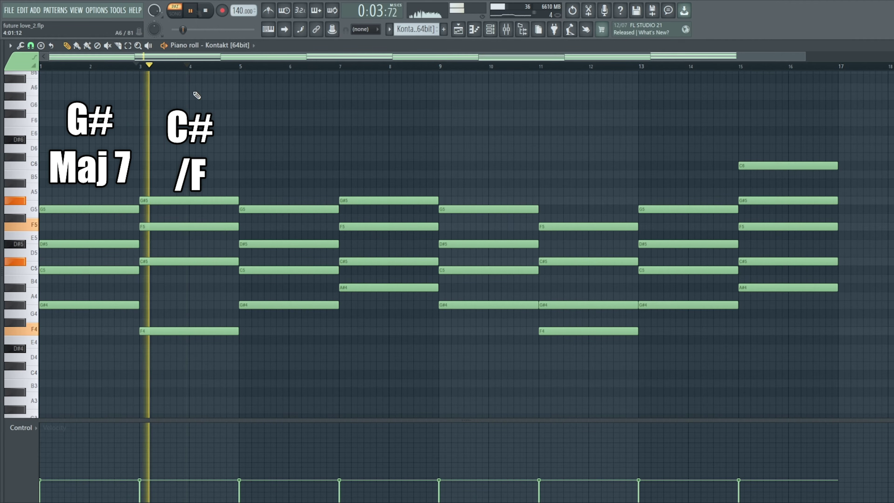
pyautogui.rightClick(178, 330)
pyautogui.press('space')
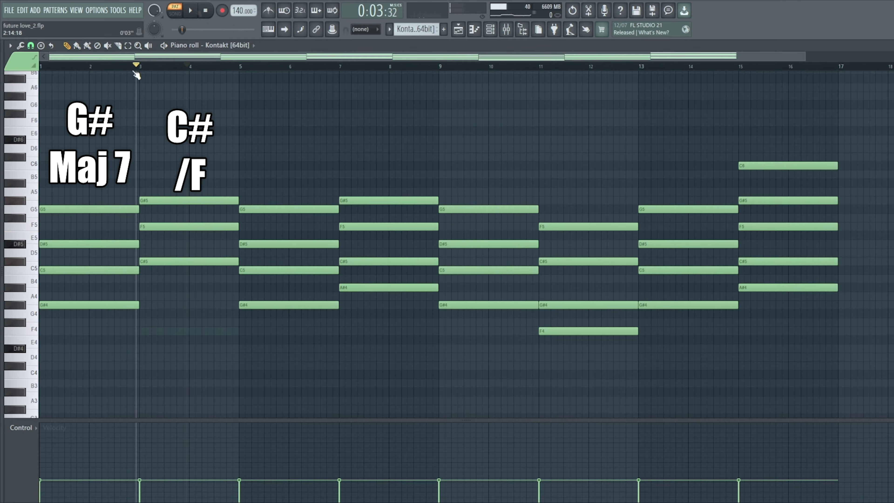
pyautogui.click(140, 66)
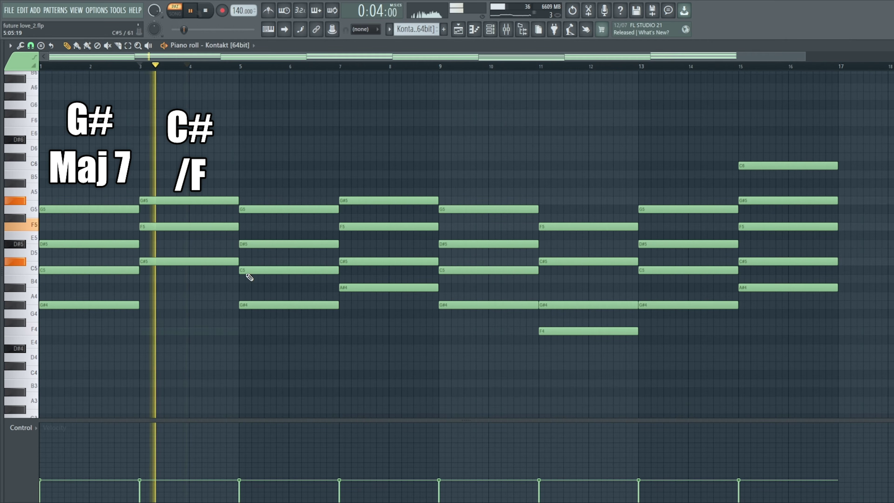
pyautogui.press('space')
# - Put the two-bar F4 bass note back at bar 3 and play the full chord for comparison
pyautogui.click(185, 331)
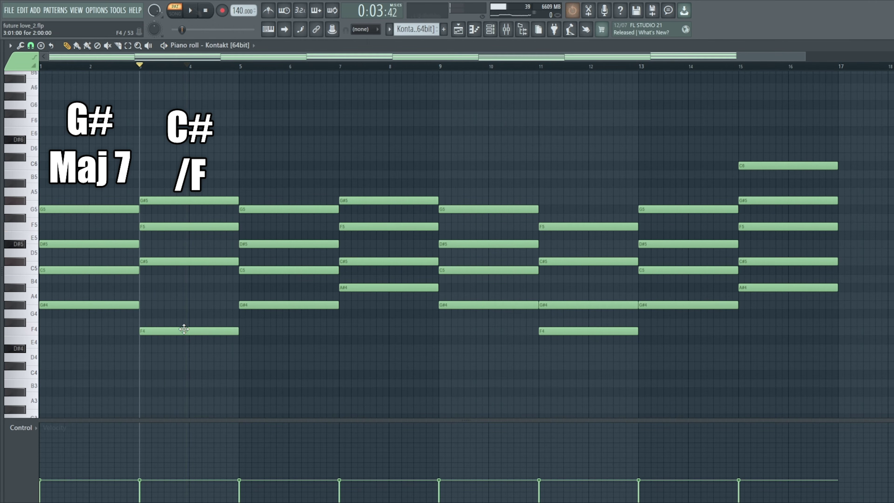
pyautogui.press('space')
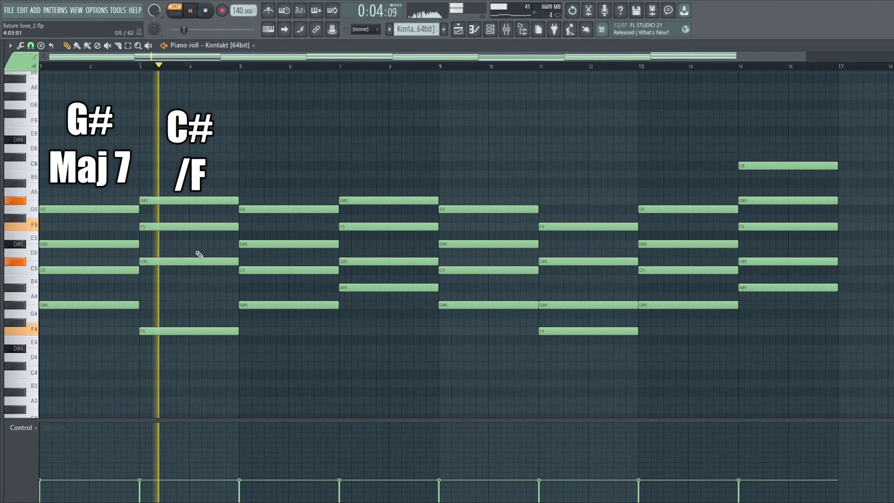
pyautogui.press('space')
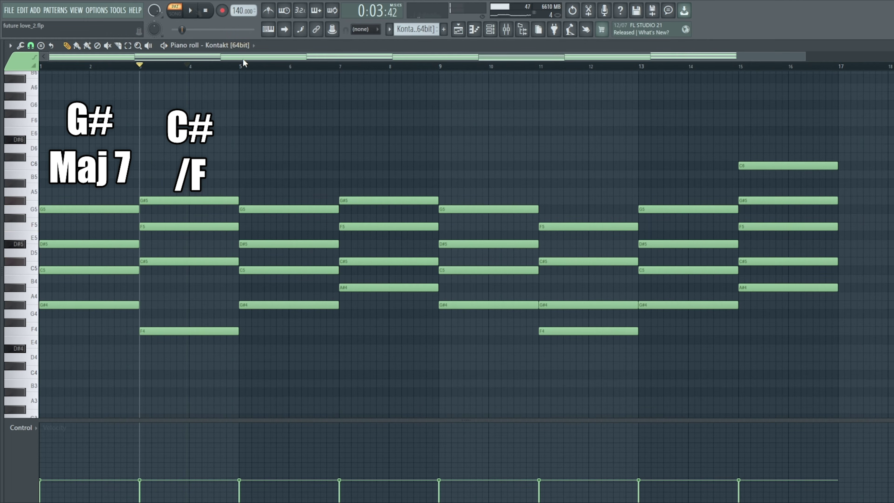
# - Play the chord at bar 5 and the A# minor 7 chord at bar 7
pyautogui.click(240, 66)
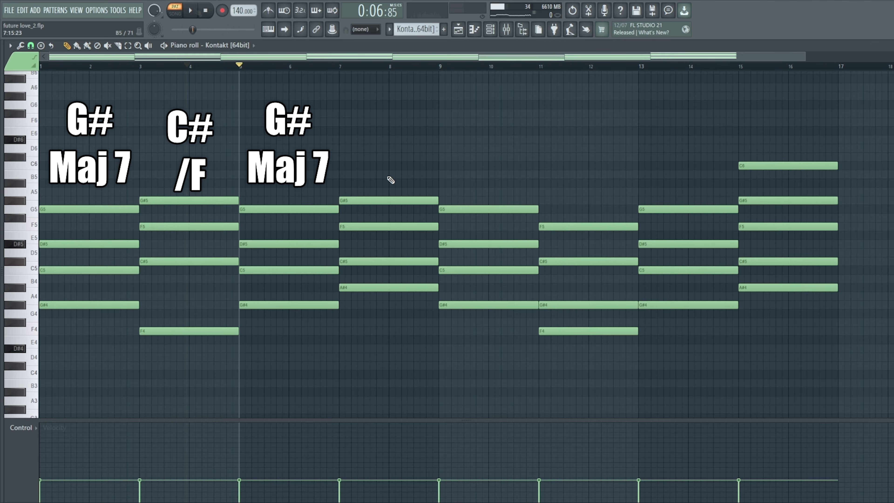
pyautogui.press('space')
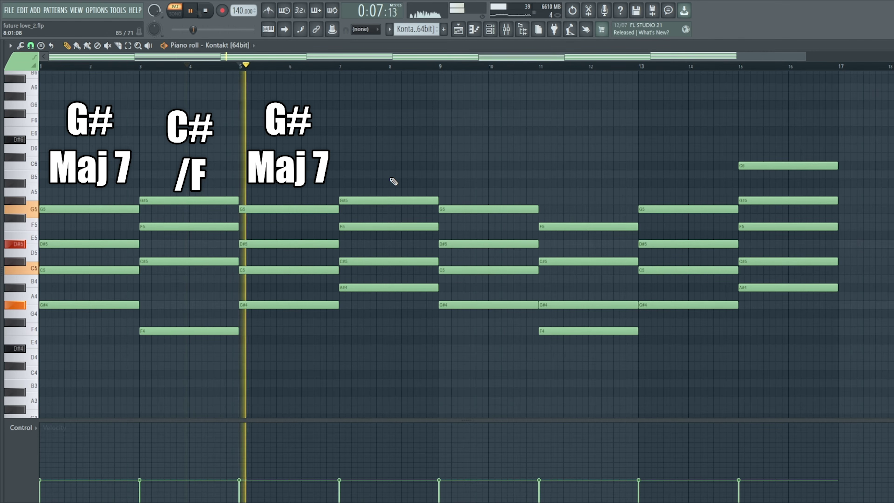
pyautogui.click(340, 67)
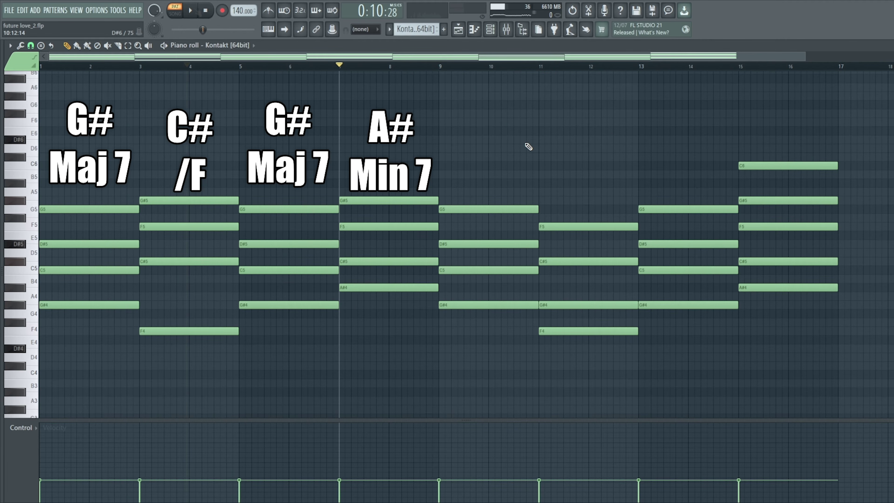
pyautogui.press('space')
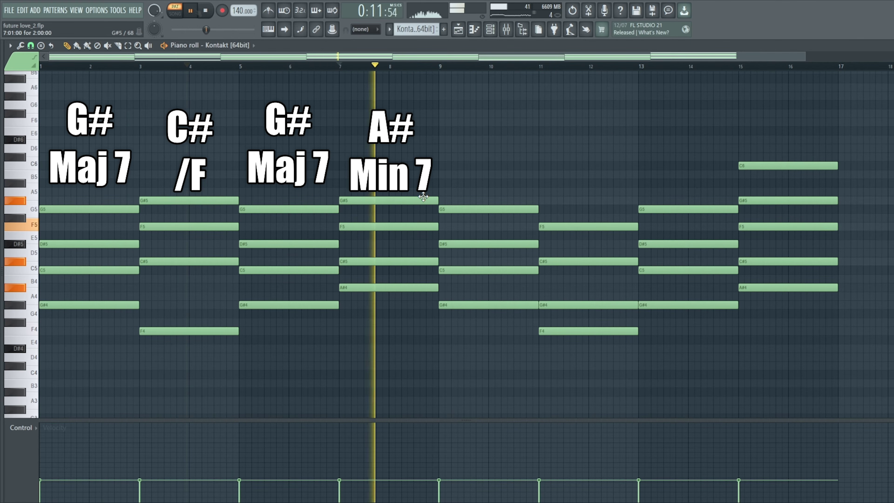
pyautogui.press('space')
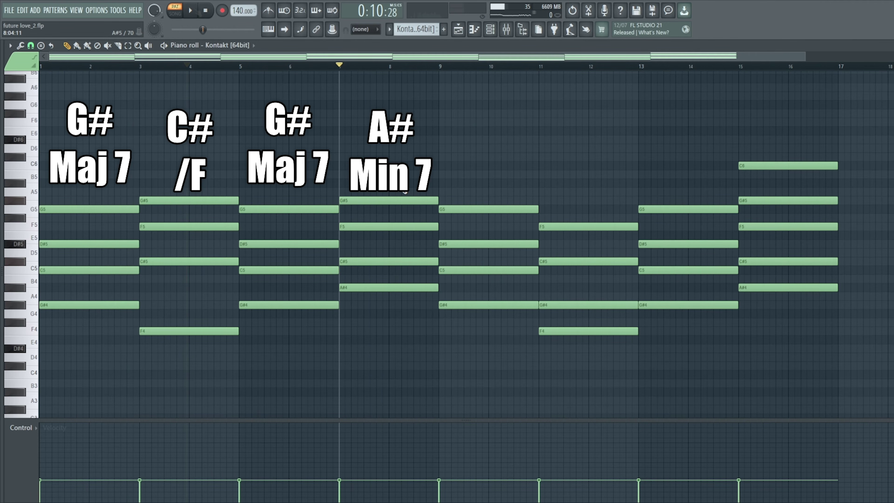
# - Audition the C6 note and play the A# minor 9 chord at bar 15
pyautogui.click(740, 68)
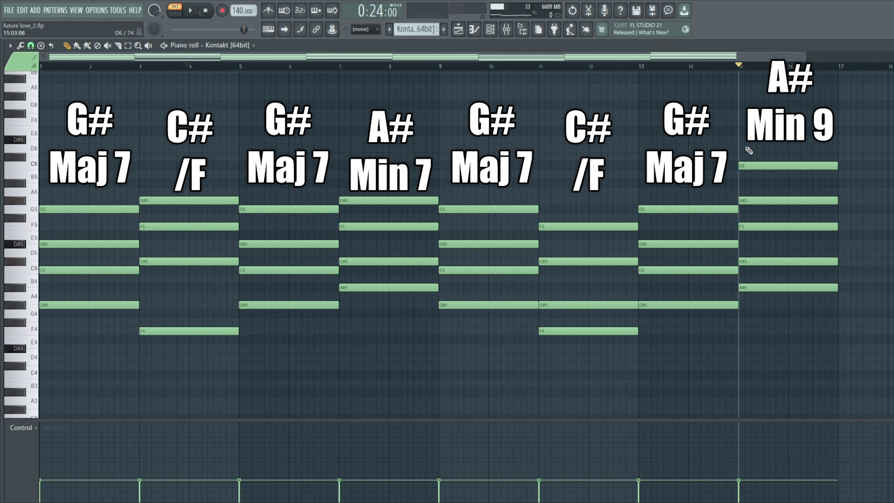
pyautogui.click(751, 168)
pyautogui.press('space')
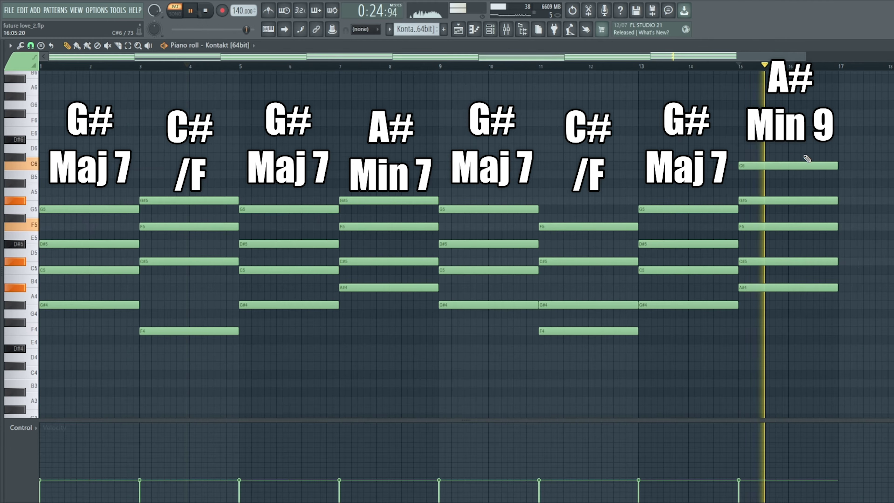
pyautogui.press('space')
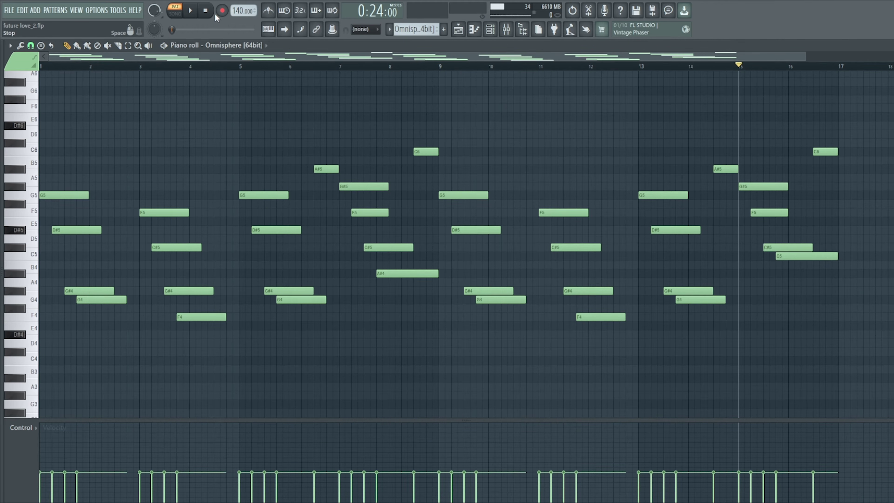
# - Play back the Omnisphere melody from the beginning of the pattern
pyautogui.click(207, 11)
pyautogui.press('space')
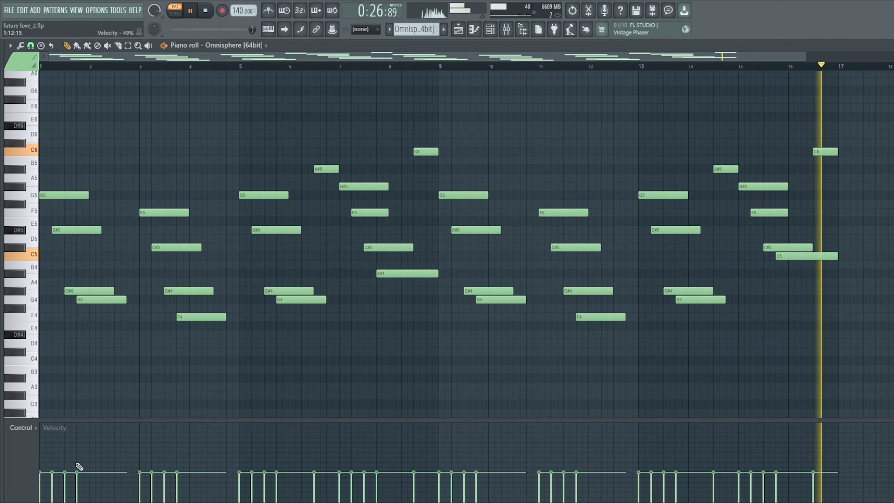
pyautogui.press('space')
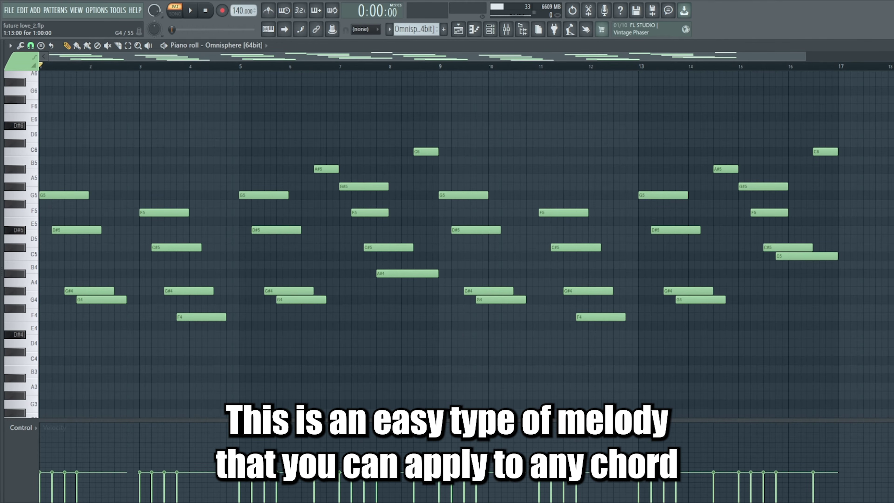
# - Try a C5 note in the melody's first phrase, remove it, and play the start of the original phrase
pyautogui.click(59, 257)
pyautogui.click(57, 196)
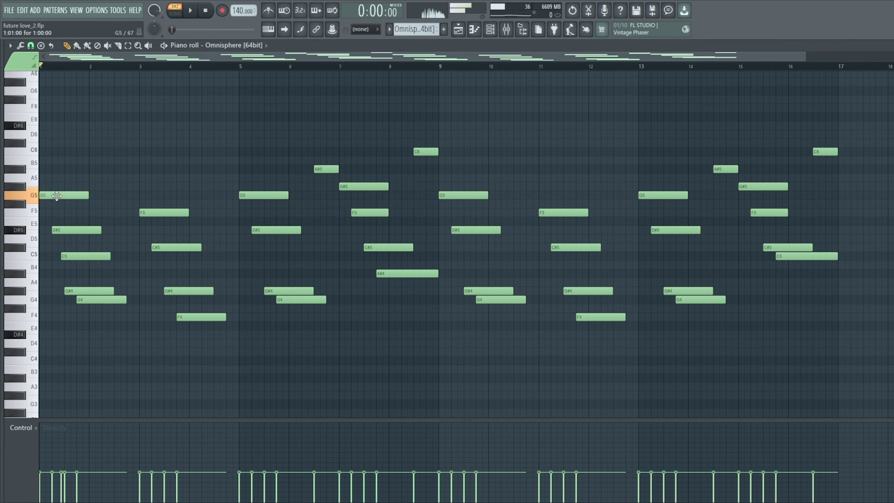
pyautogui.rightClick(81, 256)
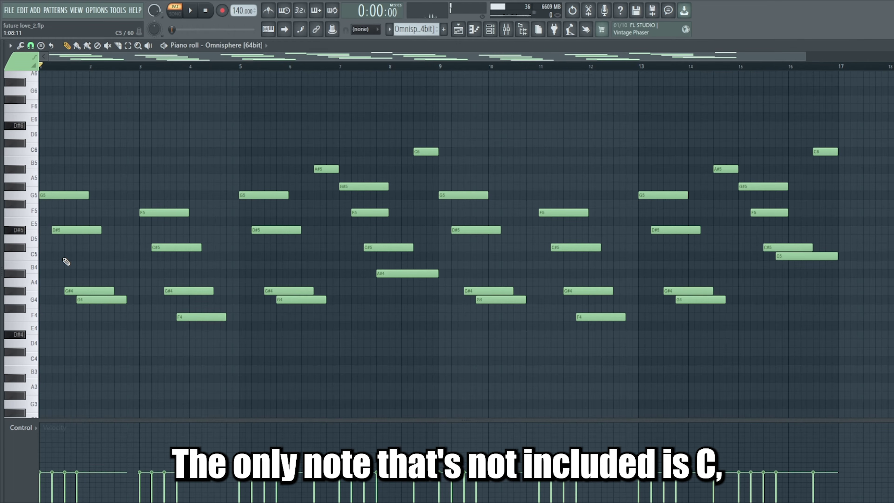
pyautogui.click(66, 257)
pyautogui.rightClick(93, 257)
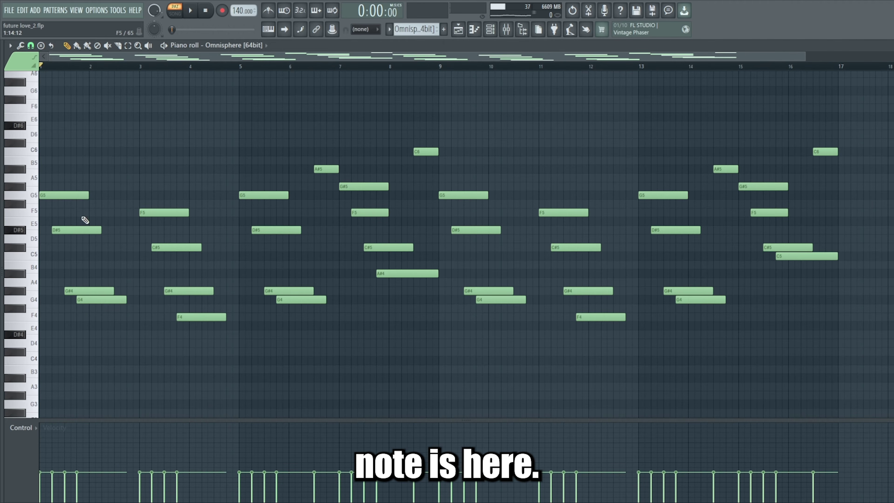
pyautogui.press('space')
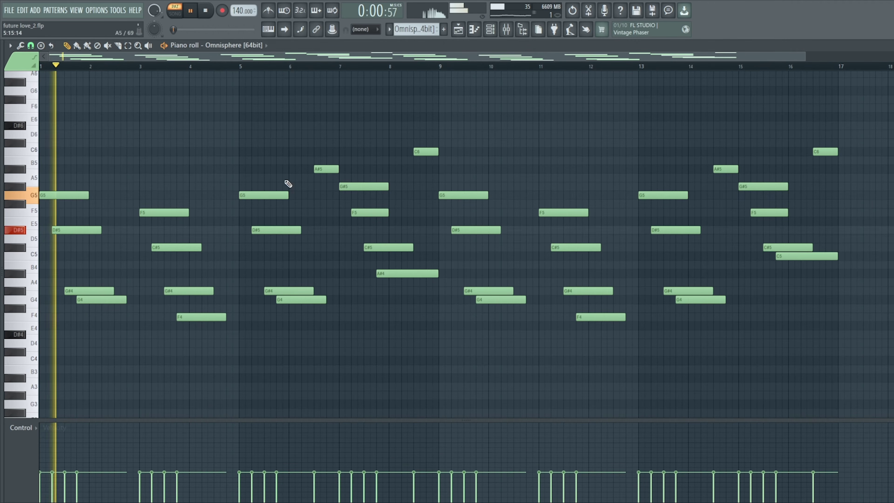
pyautogui.press('space')
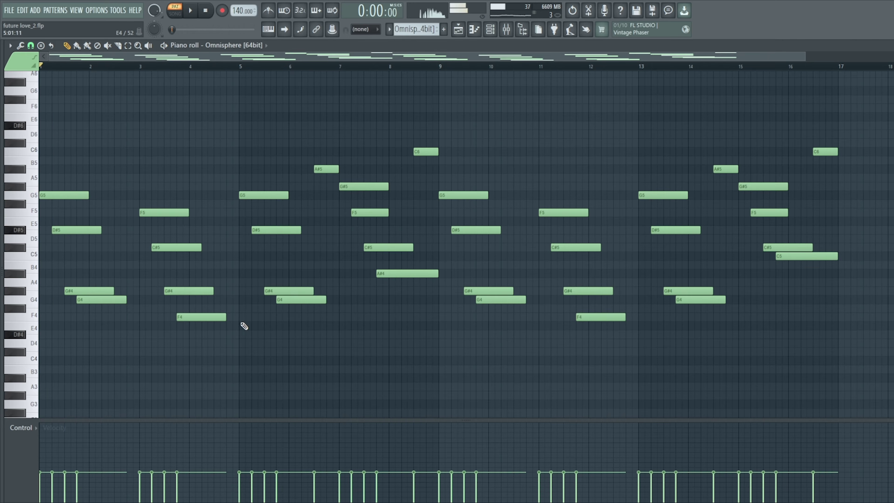
# - Try a G#5 note above the melody's F5 at bar 3 and remove it again
pyautogui.click(141, 67)
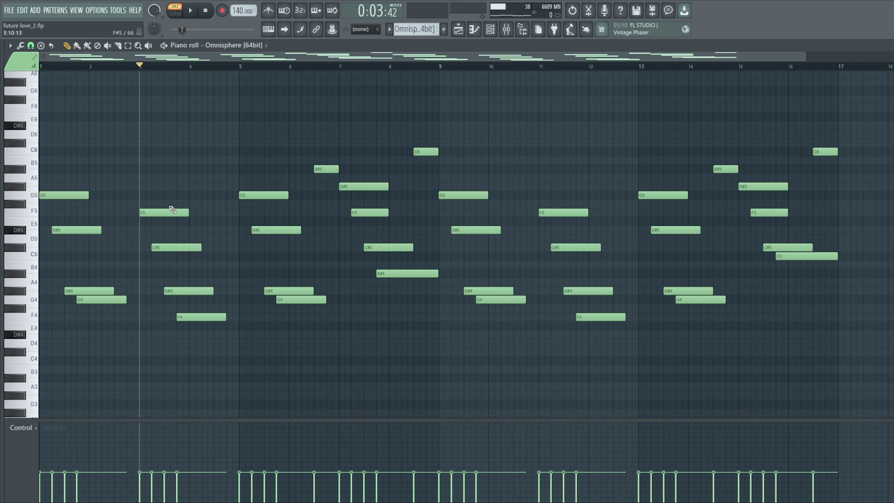
pyautogui.click(148, 187)
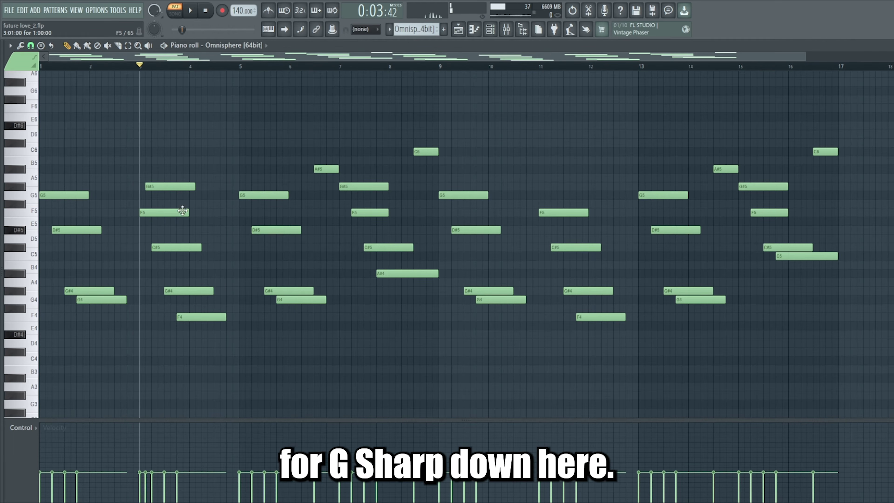
pyautogui.rightClick(182, 186)
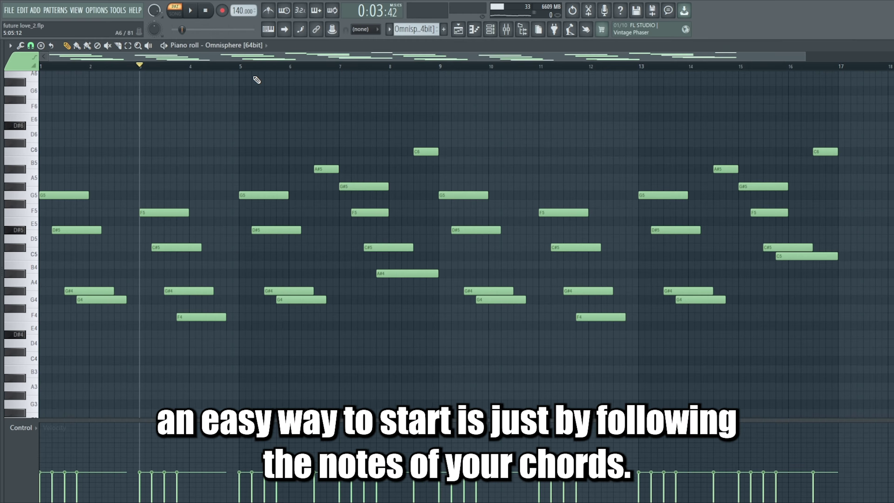
# - Play back the Diva pattern and the Trilian bass line in Pattern 9, each from the start
pyautogui.click(213, 7)
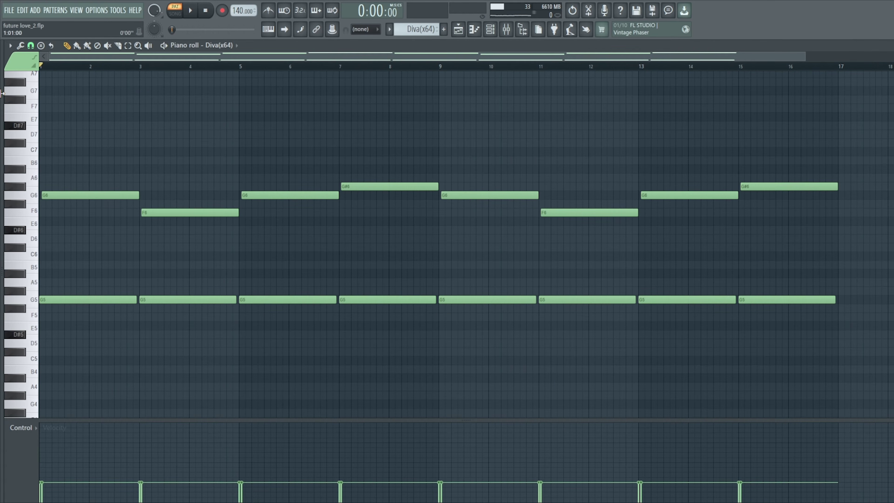
pyautogui.press('space')
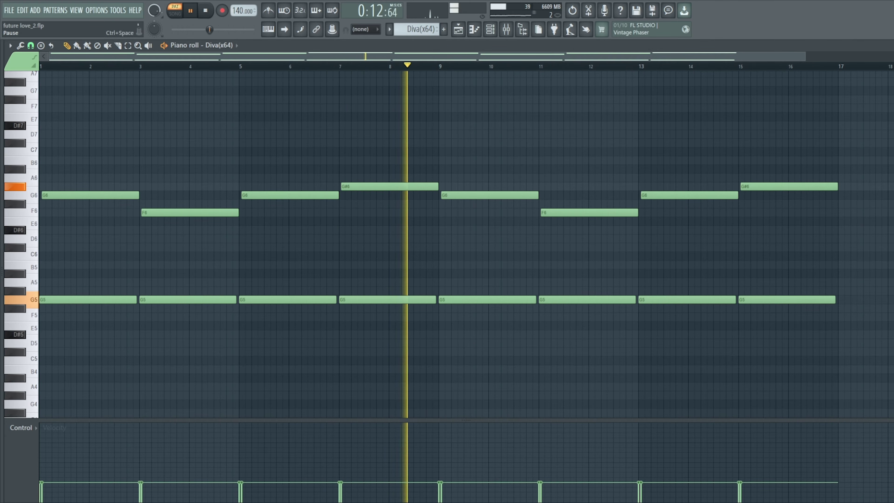
pyautogui.click(206, 11)
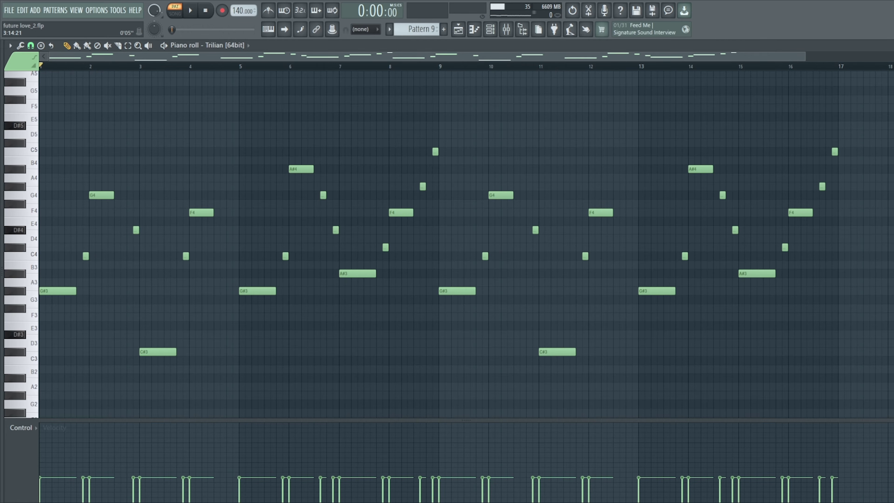
pyautogui.press('space')
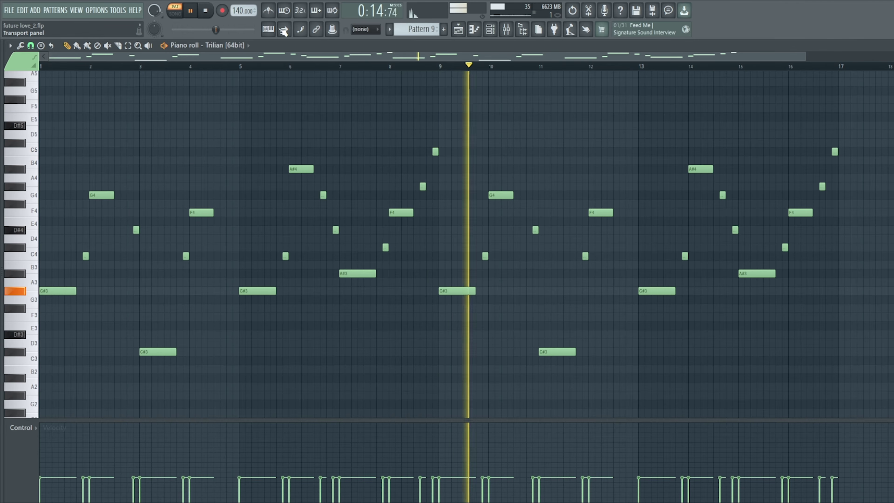
pyautogui.press('space')
# - Open the playlist in song mode with the playback position at bar 41, at the Guitar clip on Track 9
pyautogui.press('F5')
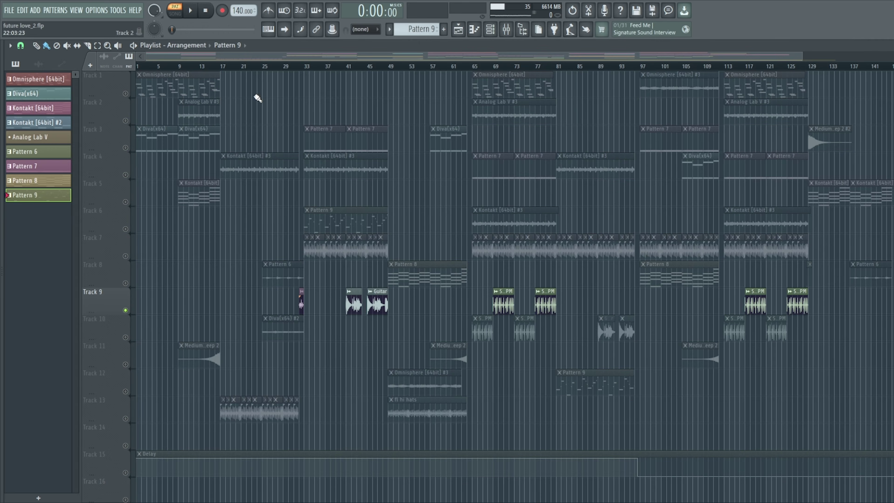
pyautogui.press('l')
pyautogui.scroll(6, 351, 71)
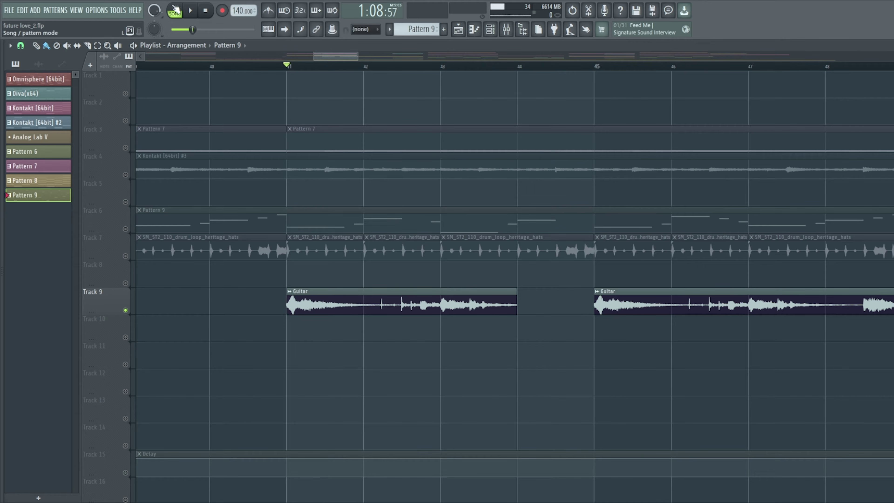
# - Play the soloed Guitar clips on Track 9 from bar 41 and stop playback
pyautogui.press('space')
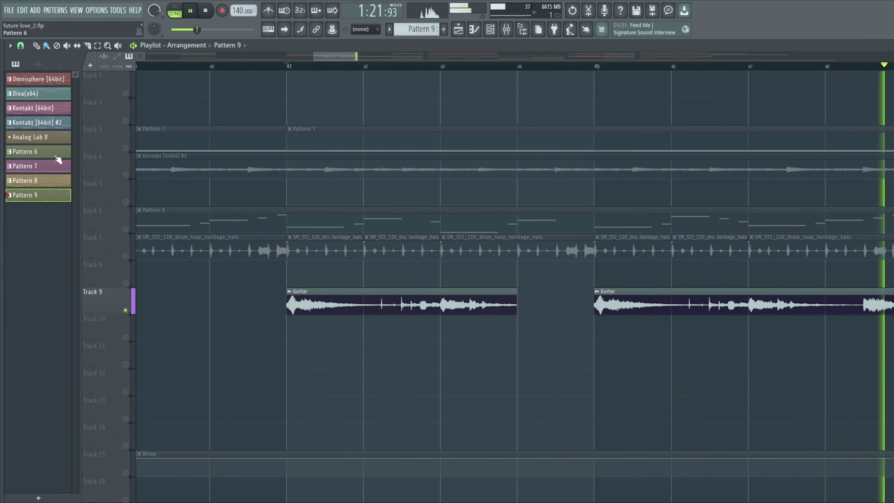
pyautogui.press('space')
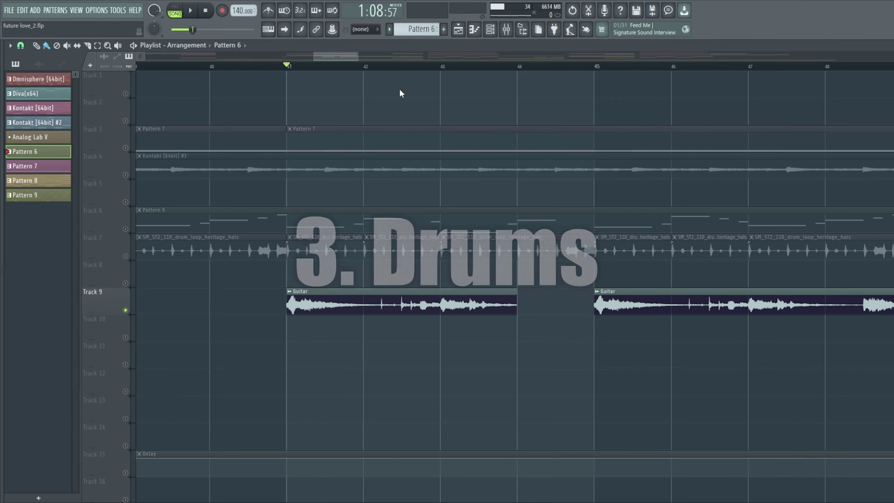
# - Show the channel rack and play Pattern 7's kick and OSS_DRU percussion channels in pattern mode from the start
pyautogui.press('F6')
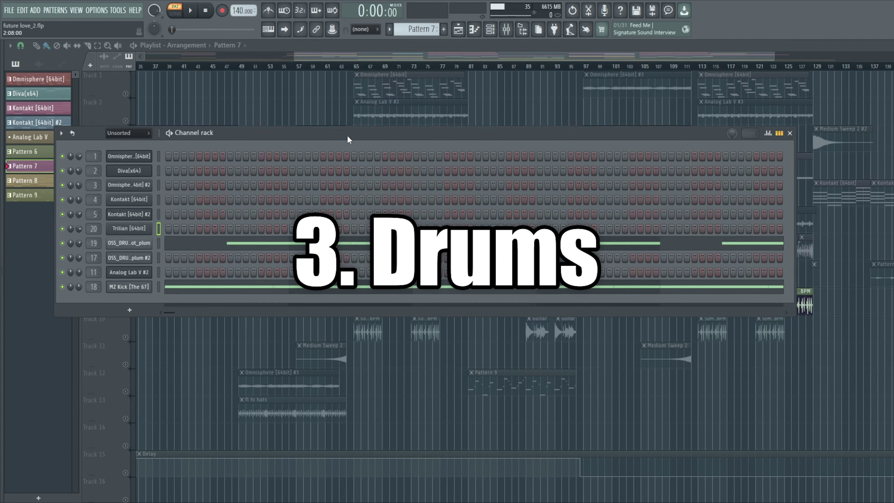
pyautogui.press('space')
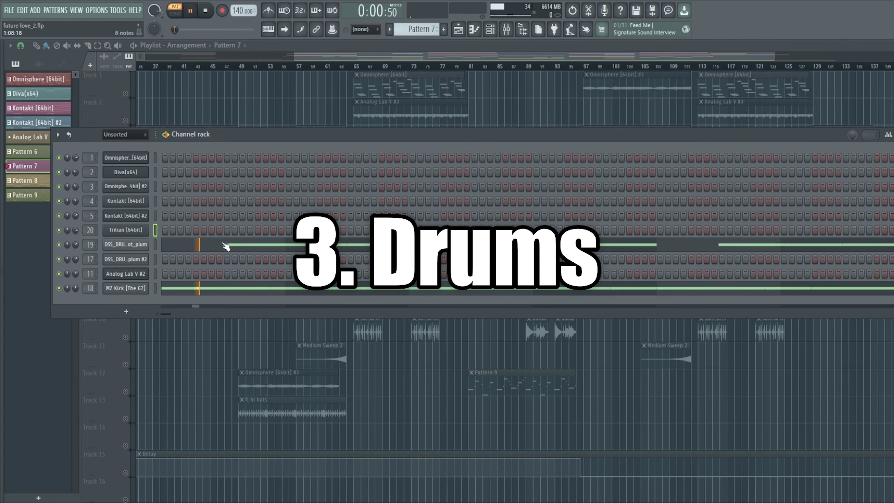
pyautogui.press('space')
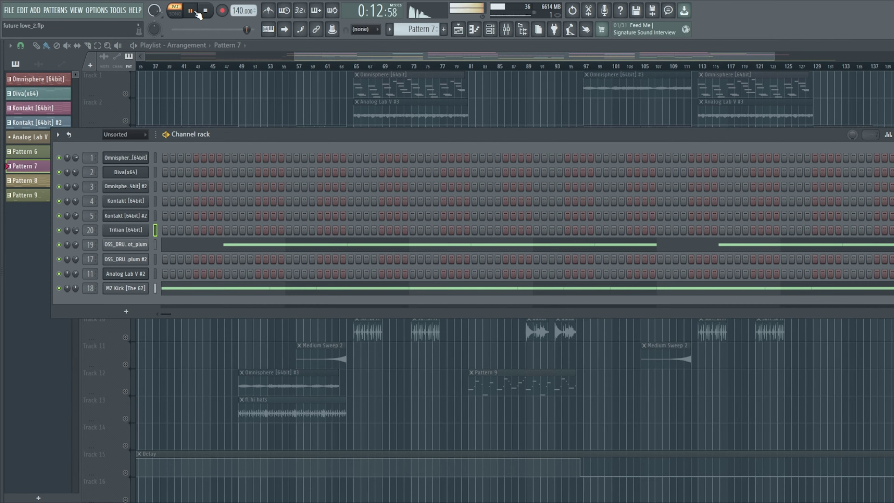
pyautogui.click(191, 11)
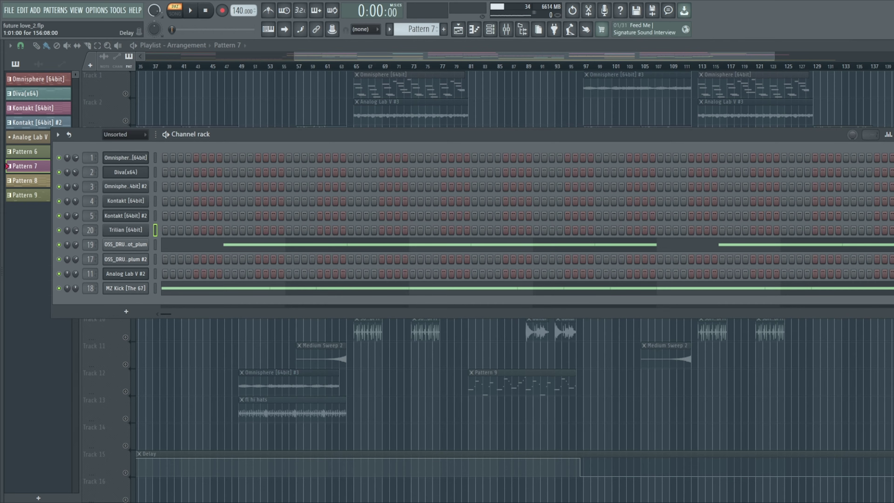
# - Hide the channel rack and play Pattern 7 on Track 3 with the Track 7 drum loop in song mode from bar 33
pyautogui.press('F6')
pyautogui.press('l')
pyautogui.press('space')
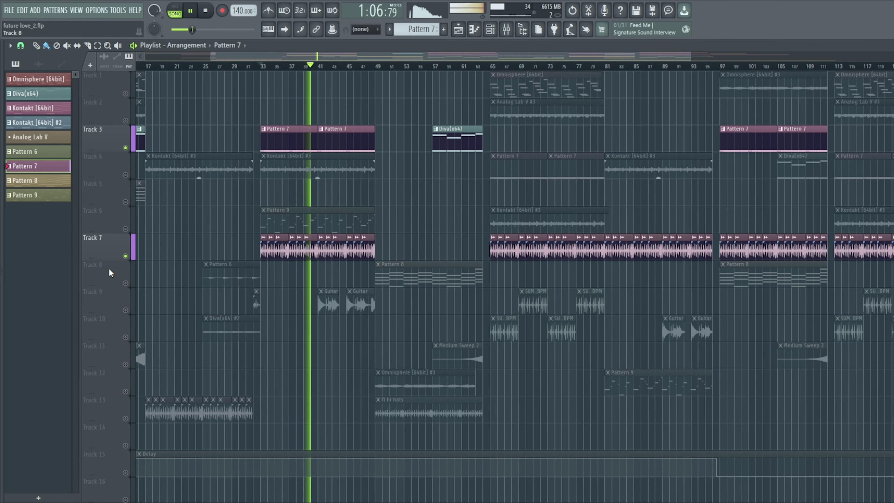
pyautogui.press('space')
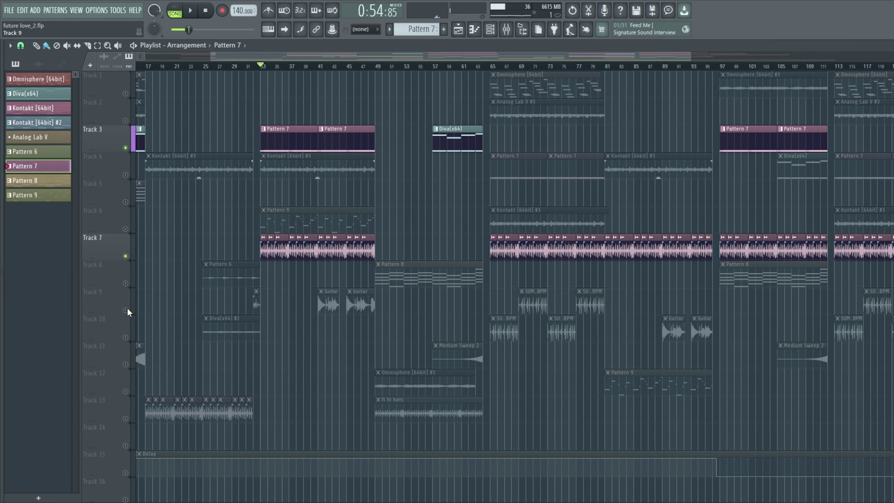
# - Unmute Tracks 9 and 10 and play them with the Track 7 drum loop from bar 65
pyautogui.click(125, 310)
pyautogui.click(125, 338)
pyautogui.click(491, 65)
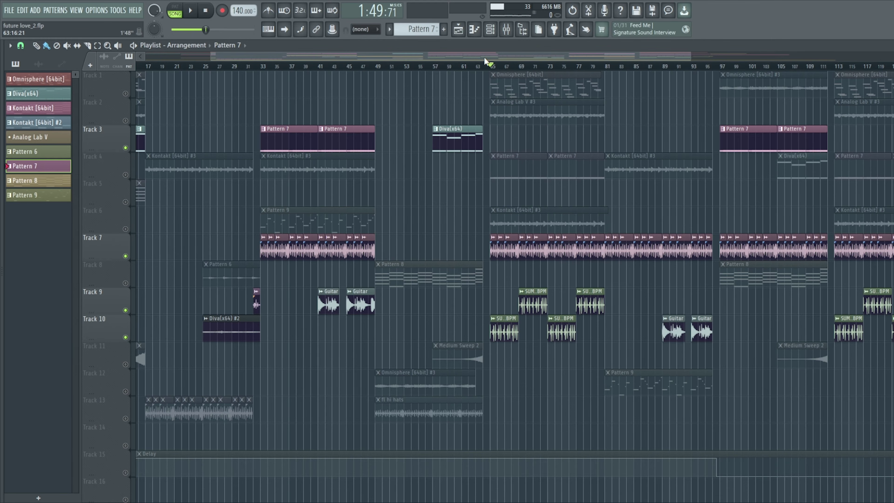
pyautogui.press('space')
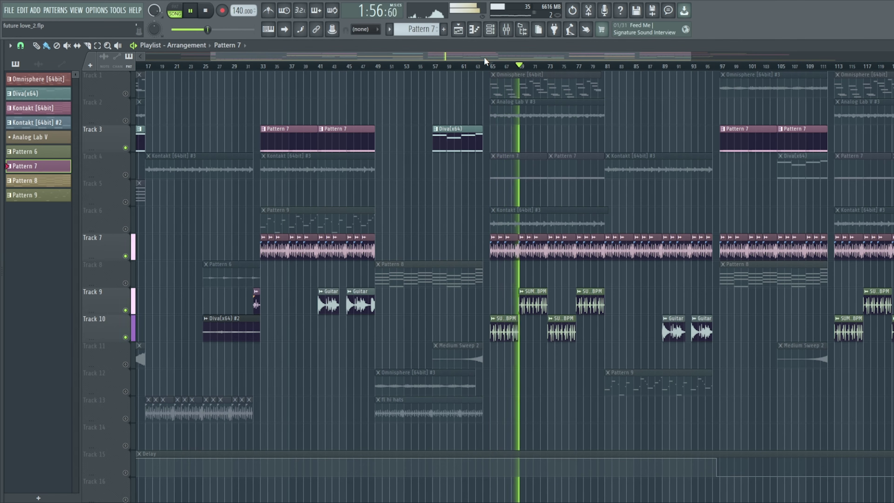
pyautogui.press('space')
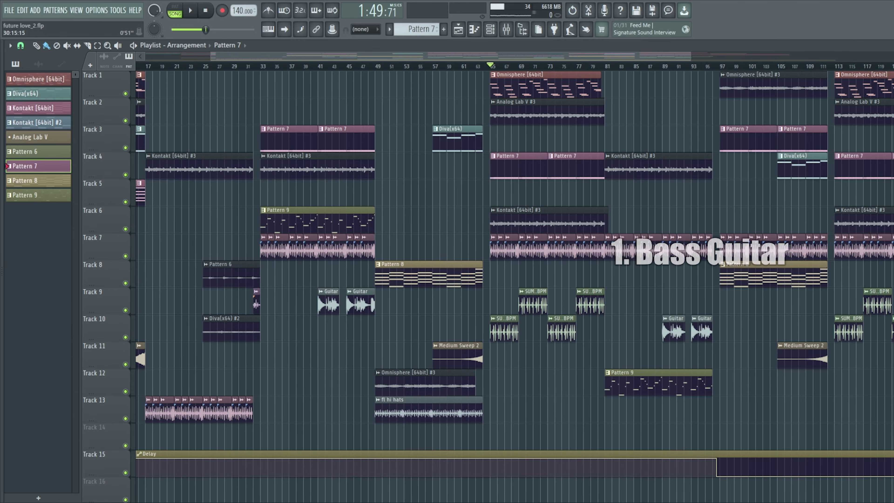
# - Open Pattern 9's Trilian bass line in the piano roll and play it in pattern mode from the start
pyautogui.doubleClick(280, 225)
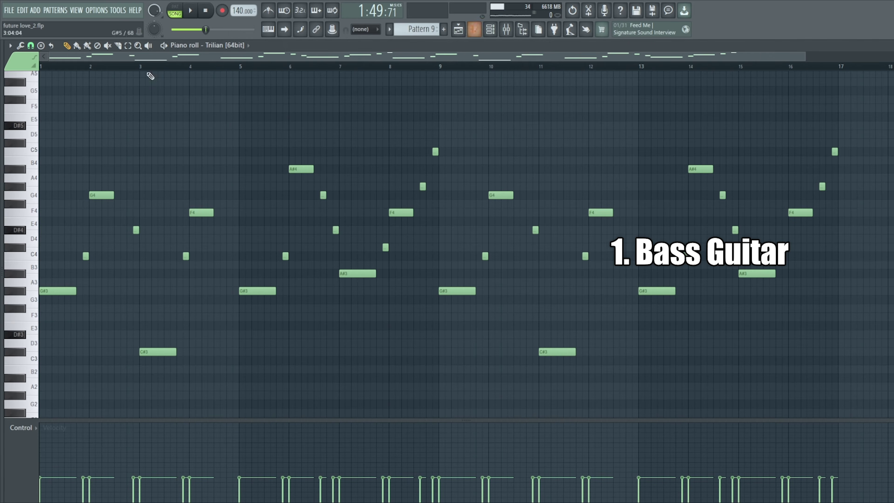
pyautogui.click(179, 7)
pyautogui.press('space')
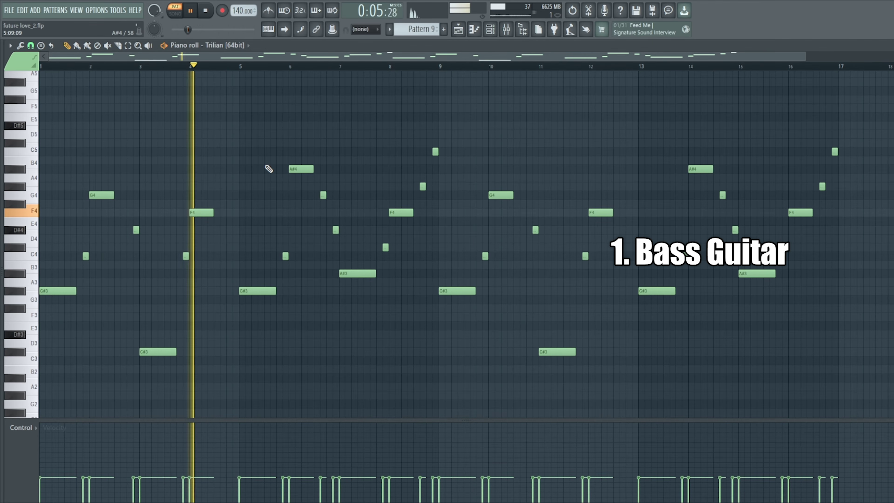
pyautogui.press('space')
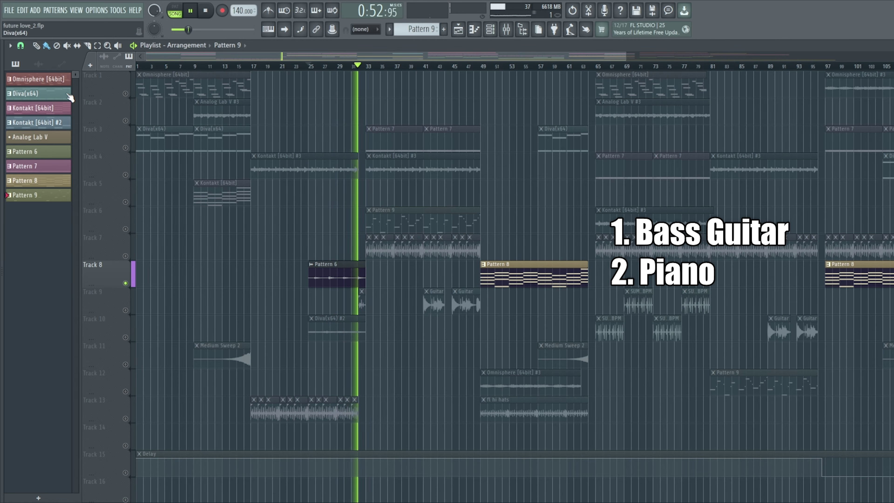
# - Stop the Track 8 piano playback and set the playback position to bar 49, at the Omnisphere #3 clip on Track 12
pyautogui.press('space')
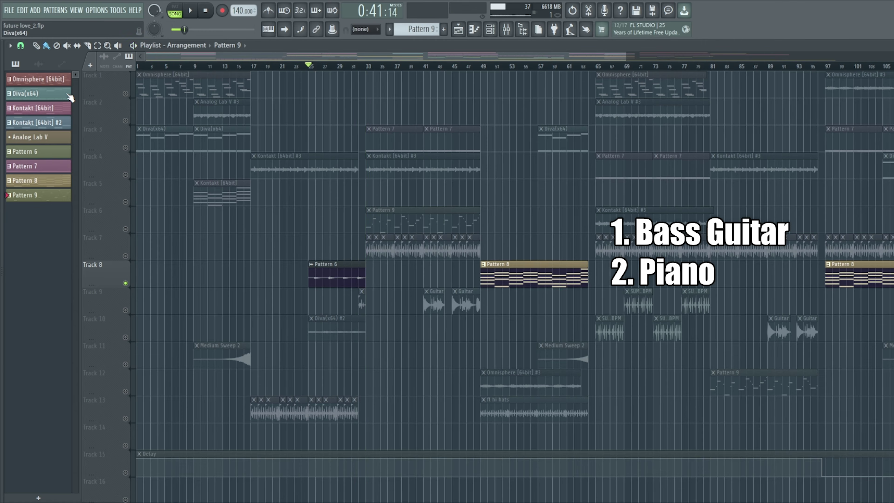
pyautogui.hscroll(5, 385, 69)
pyautogui.click(385, 66)
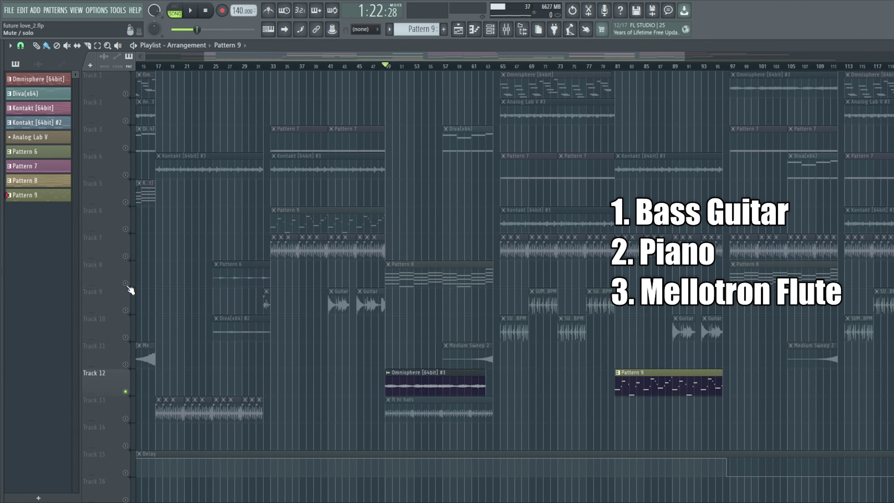
# - Play Pattern 8's Analog Lab V #2 chords in the piano roll in pattern mode, then stop
pyautogui.click(496, 30)
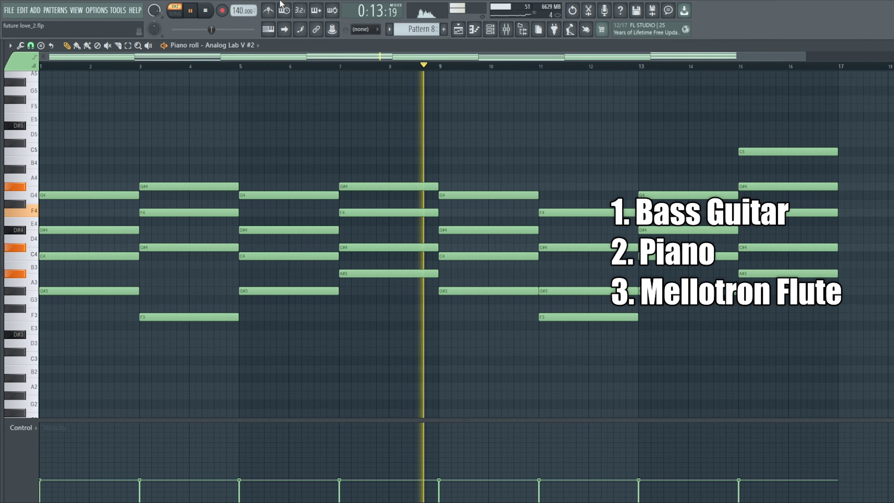
pyautogui.press('space')
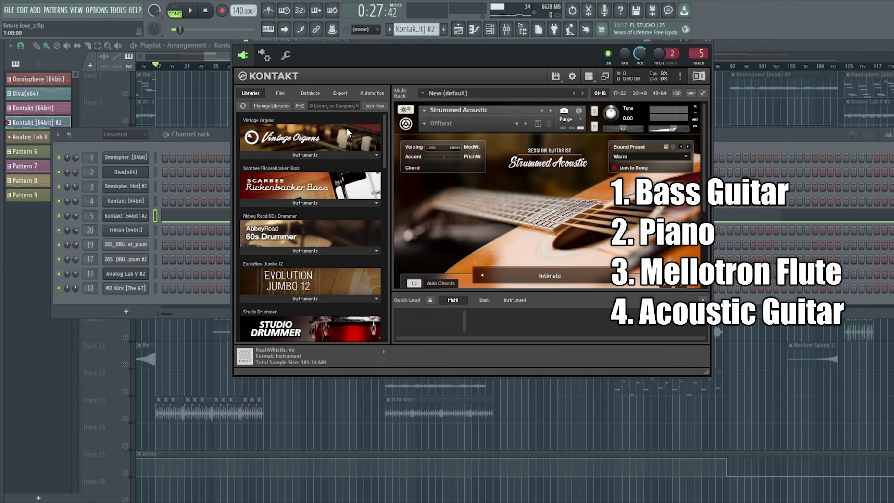
# - Play the electric Guitar clips on Track 9 in the playlist from bar 41 again
pyautogui.scroll(-10, 314, 216)
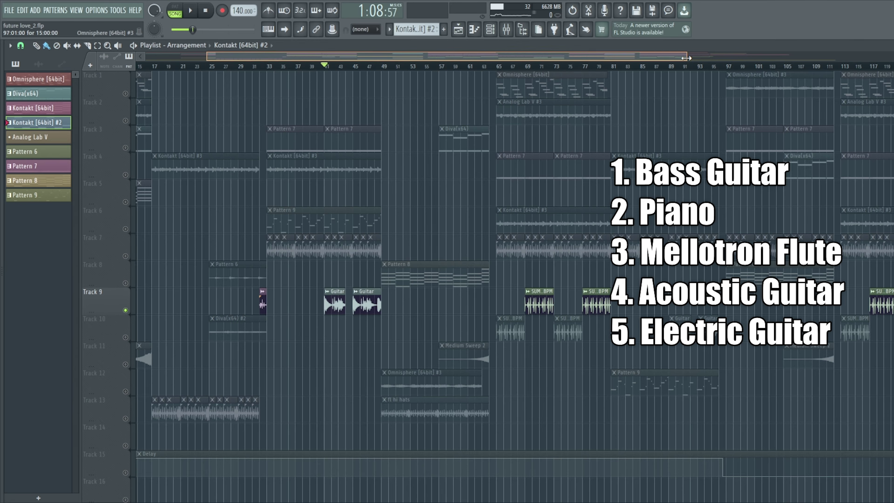
pyautogui.moveTo(685, 57); pyautogui.dragTo(511, 58)
pyautogui.press('space')
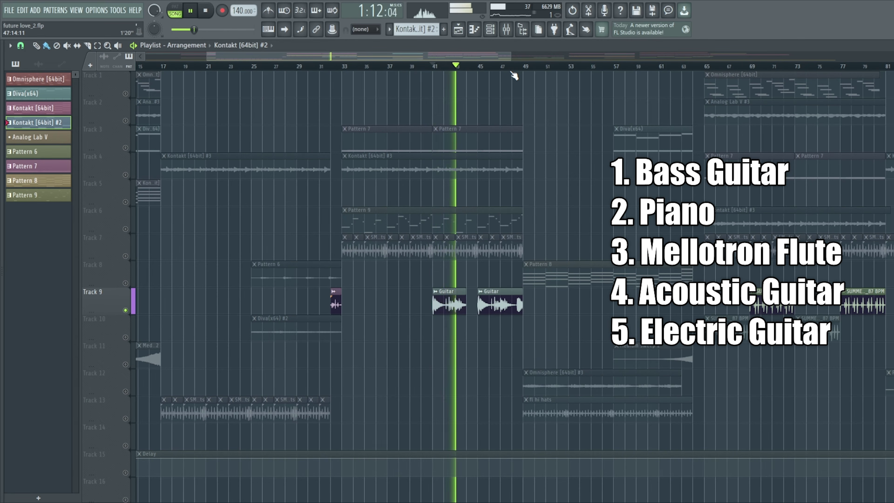
pyautogui.press('space')
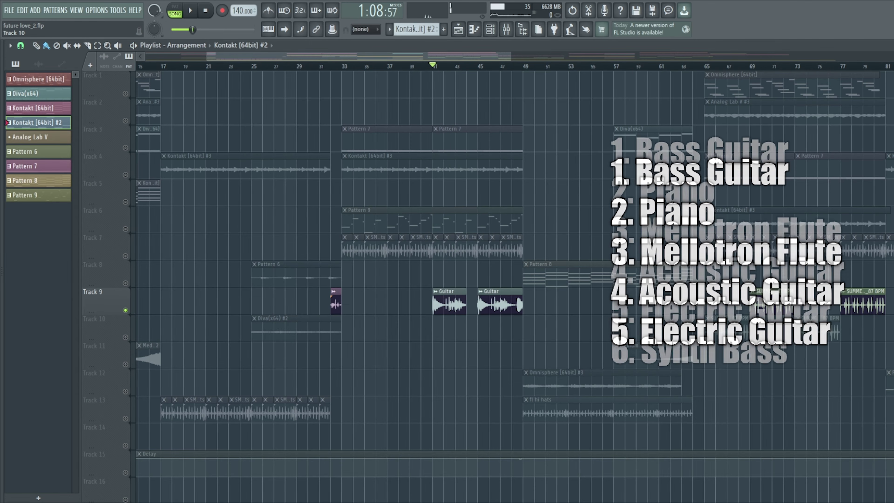
# - Solo Track 2 and play its Analog Lab V #3 clip from bar 9
pyautogui.rightClick(126, 121)
pyautogui.press('space')
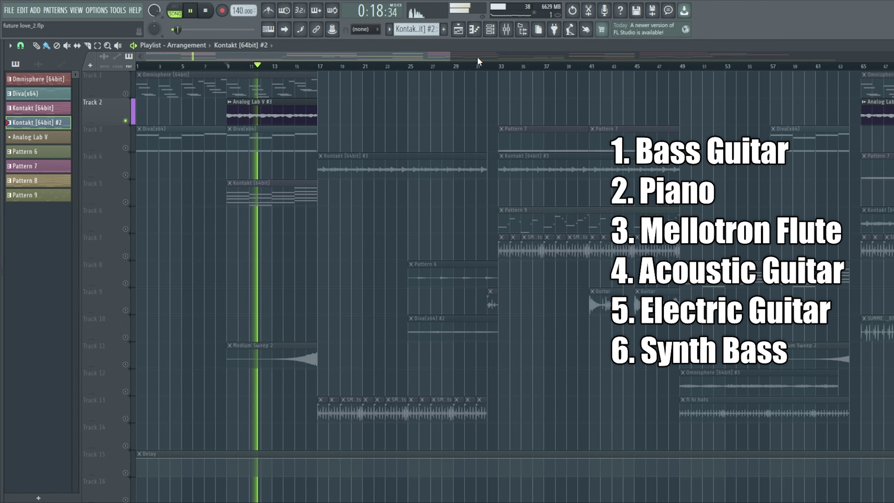
pyautogui.press('space')
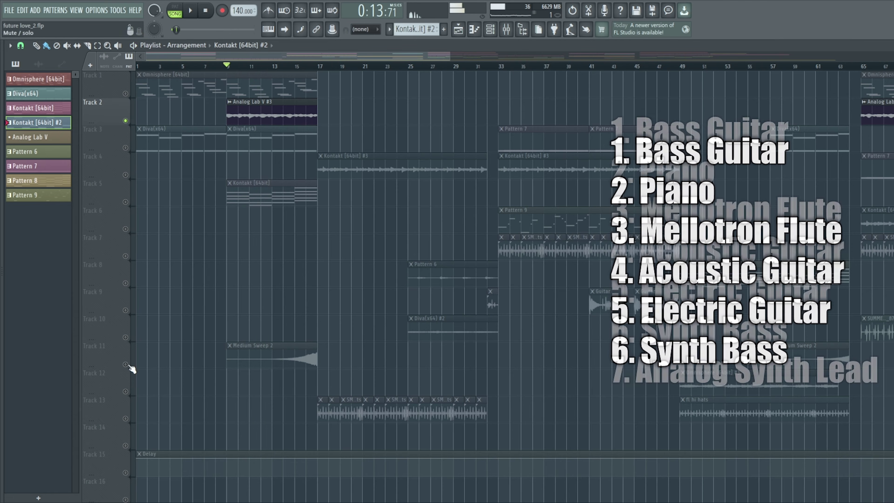
# - Solo Track 1 and play the Omnisphere melody clip from the start of the song
pyautogui.rightClick(125, 94)
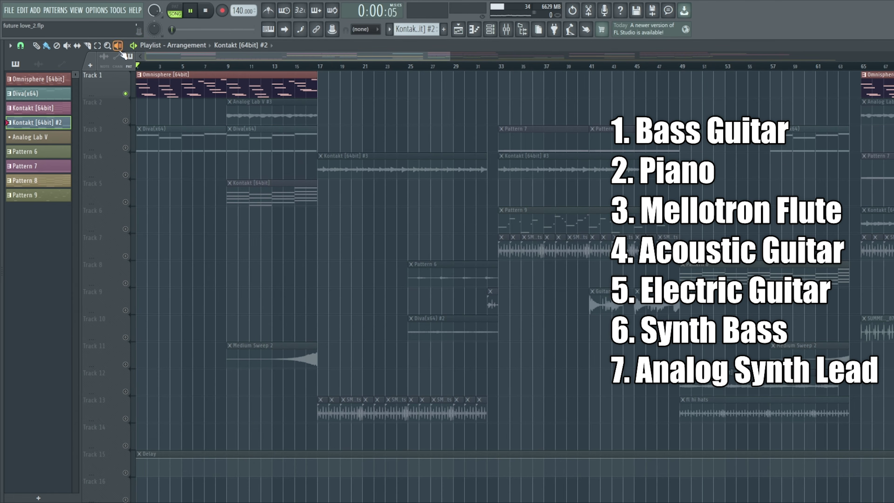
pyautogui.press('space')
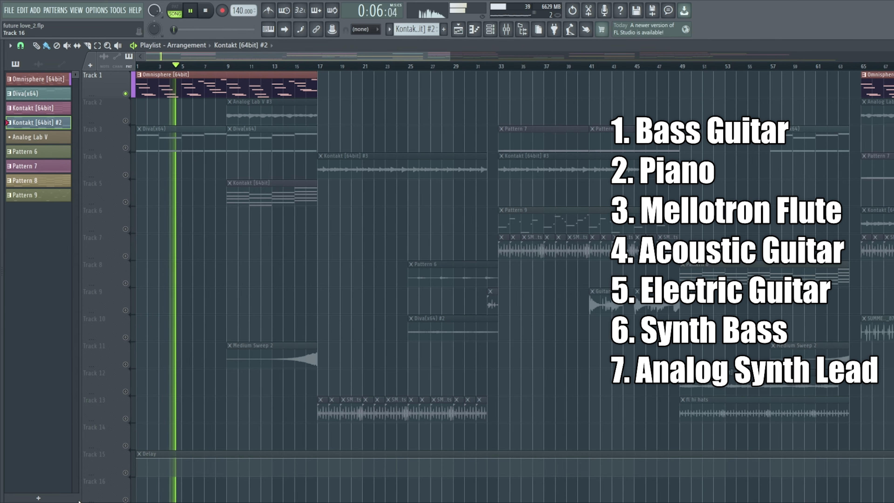
pyautogui.press('space')
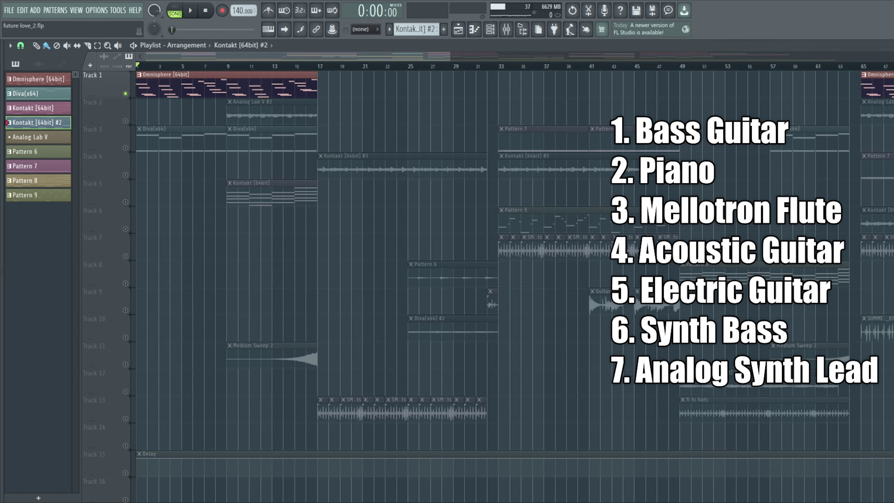
# - Solo Track 5 and play the Kontakt pad chords from bar 9
pyautogui.click(129, 200)
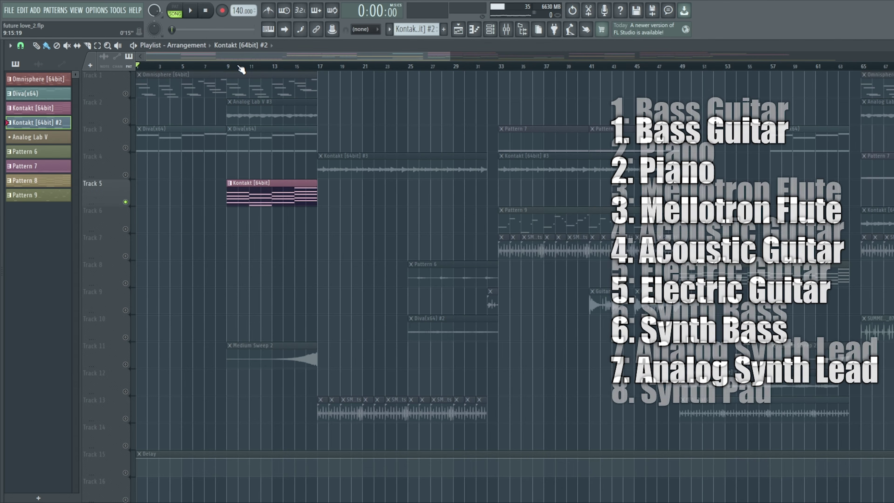
pyautogui.click(228, 66)
pyautogui.press('space')
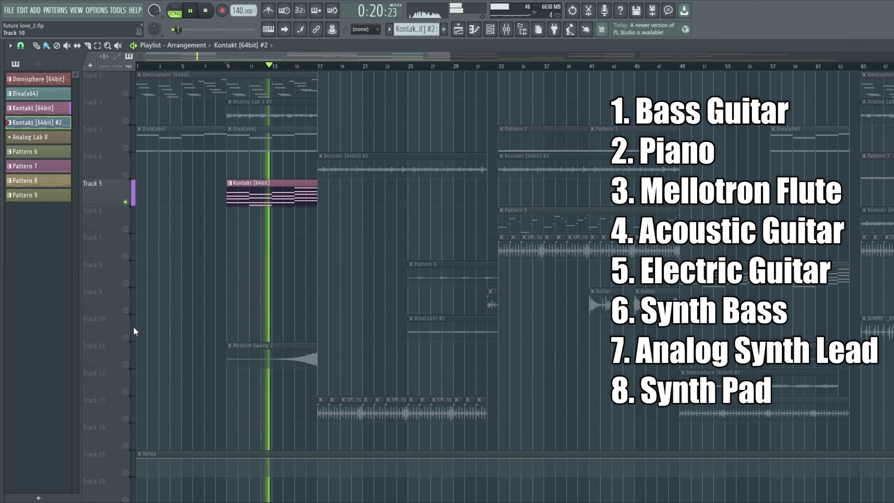
pyautogui.press('space')
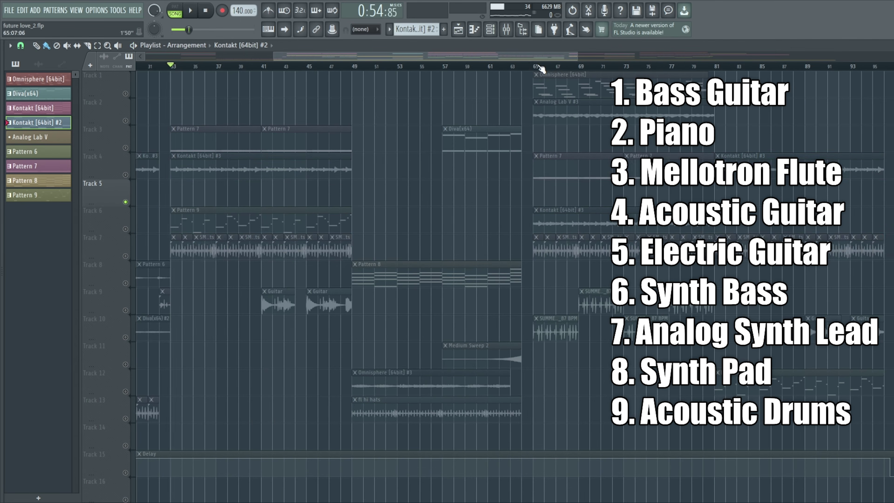
# - Enable Track 9 alongside Tracks 4, 7 and 10 and play the combined drum parts from bar 65
pyautogui.click(125, 309)
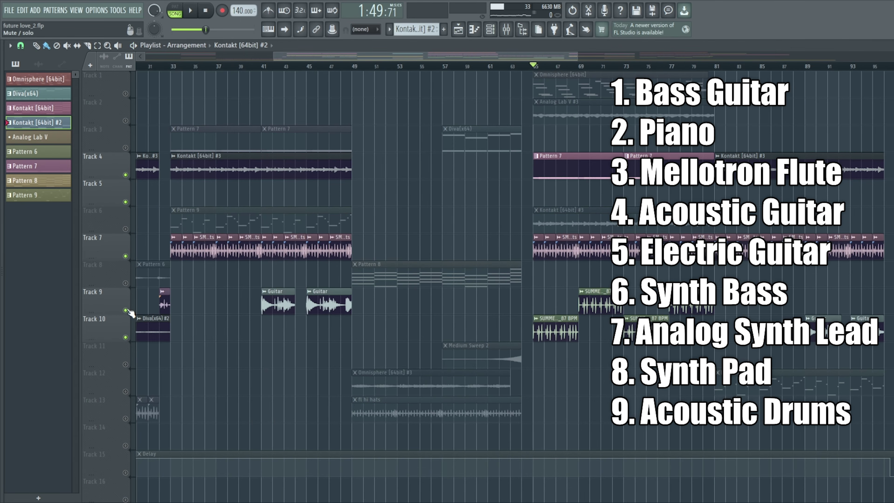
pyautogui.press('space')
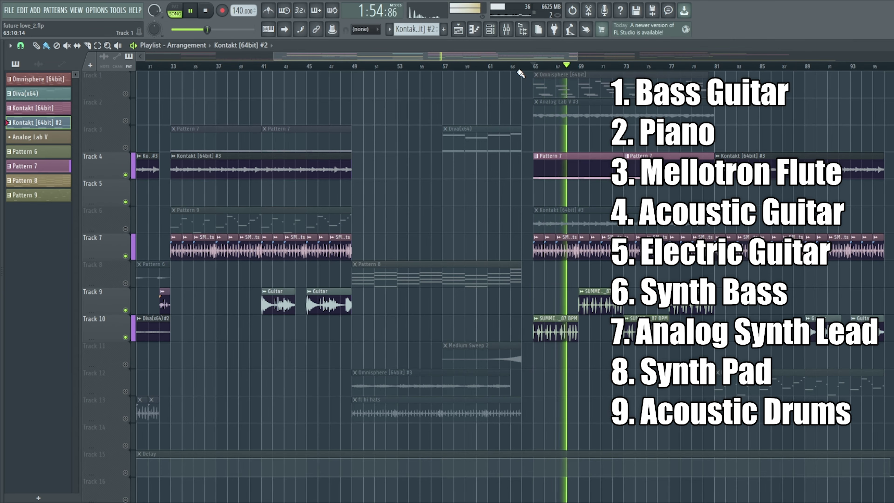
pyautogui.press('space')
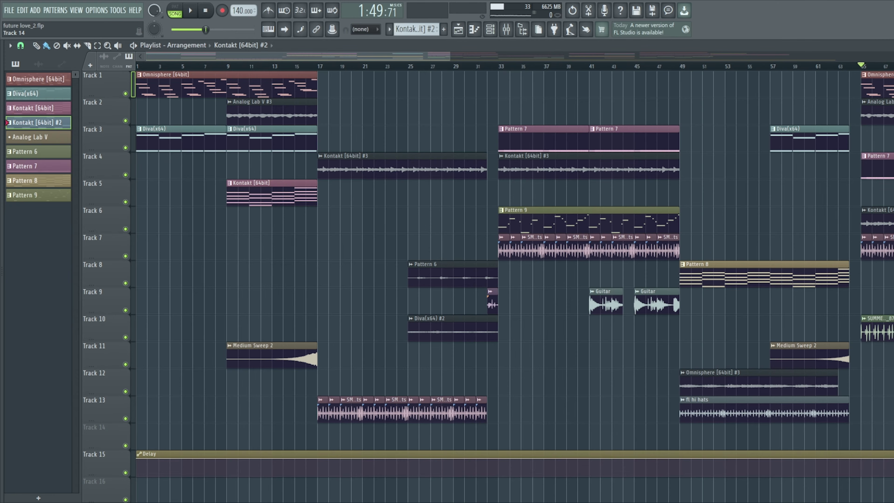
# - With all tracks audible, play the arrangement from bar 9 through the intro, then play the next section from bar 17
pyautogui.click(228, 66)
pyautogui.press('space')
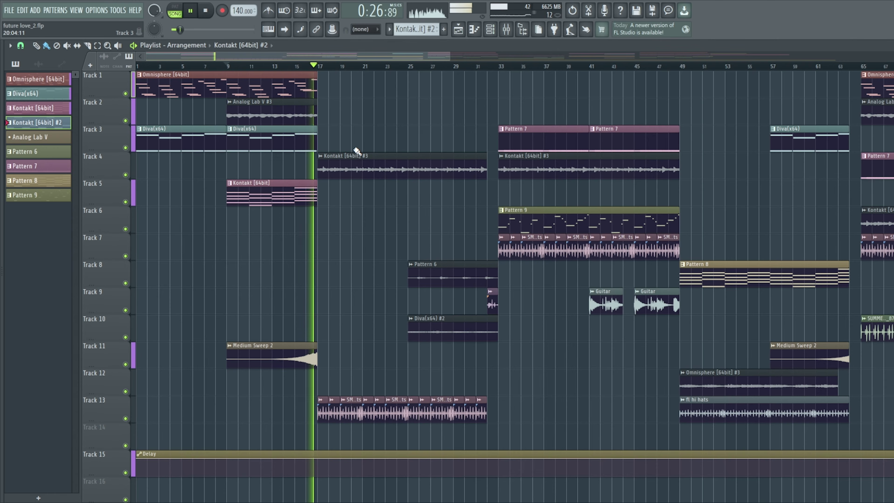
pyautogui.press('space')
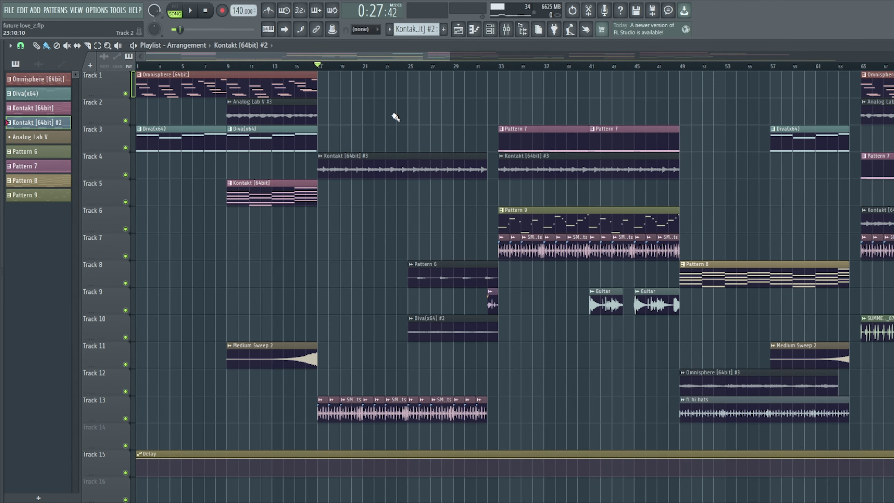
pyautogui.press('space')
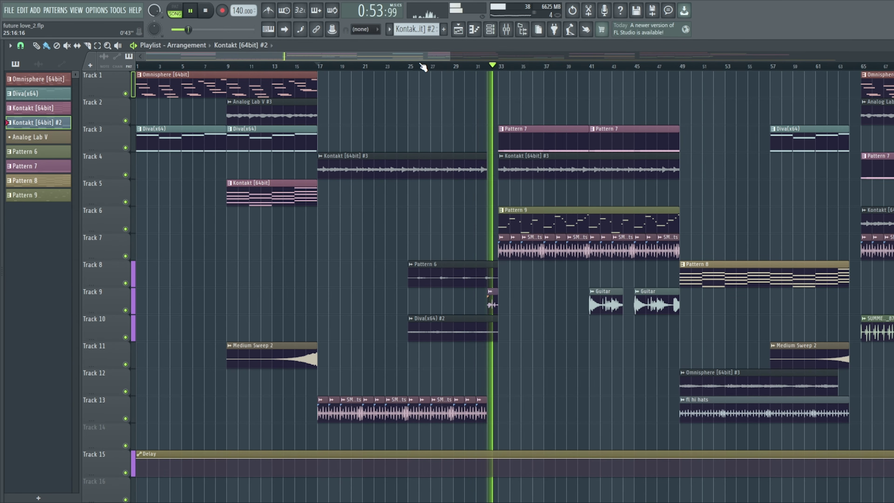
# - Select the Pattern 6 audio clip from the section at bar 25, then play the arrangement from bar 33 towards bar 49
pyautogui.press('space')
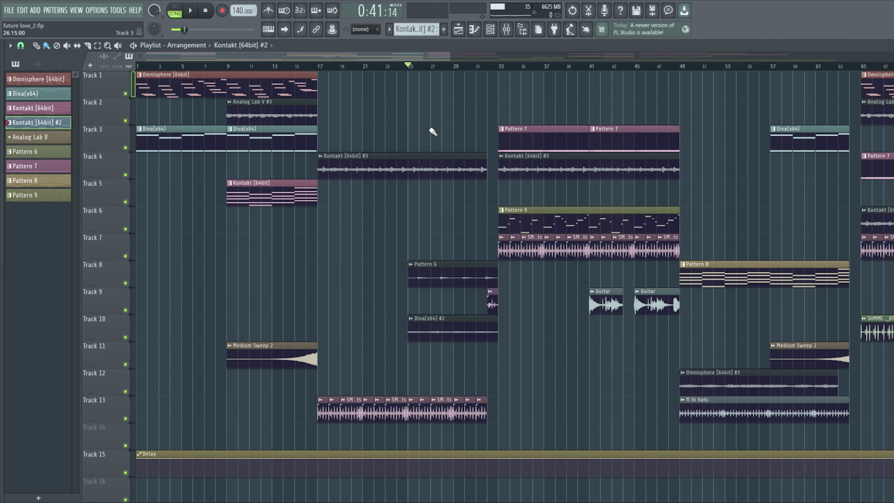
pyautogui.click(449, 317)
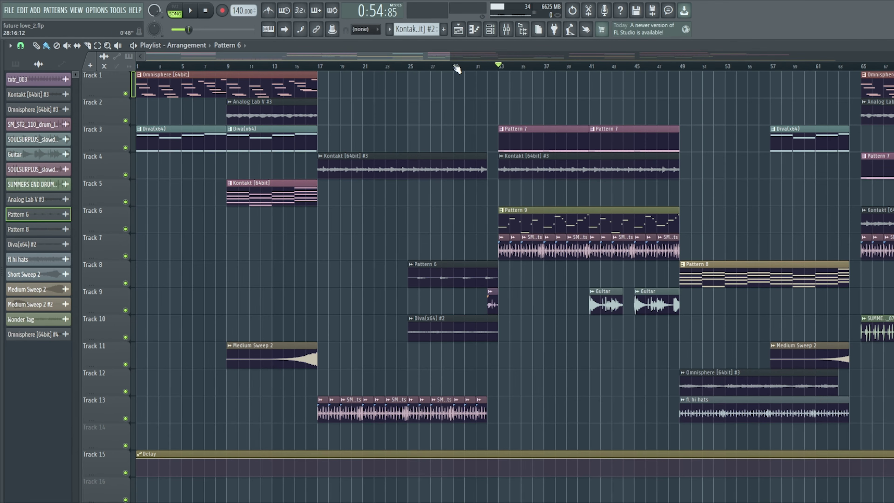
pyautogui.moveTo(436, 58); pyautogui.dragTo(458, 58)
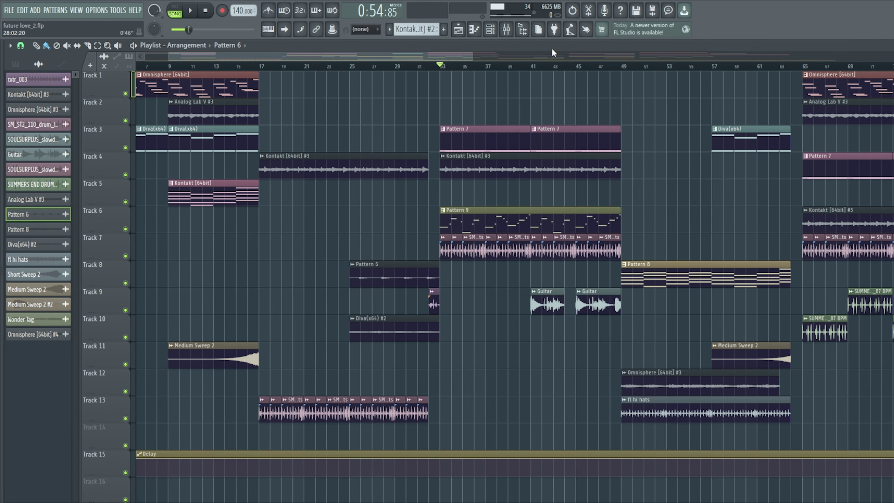
pyautogui.press('space')
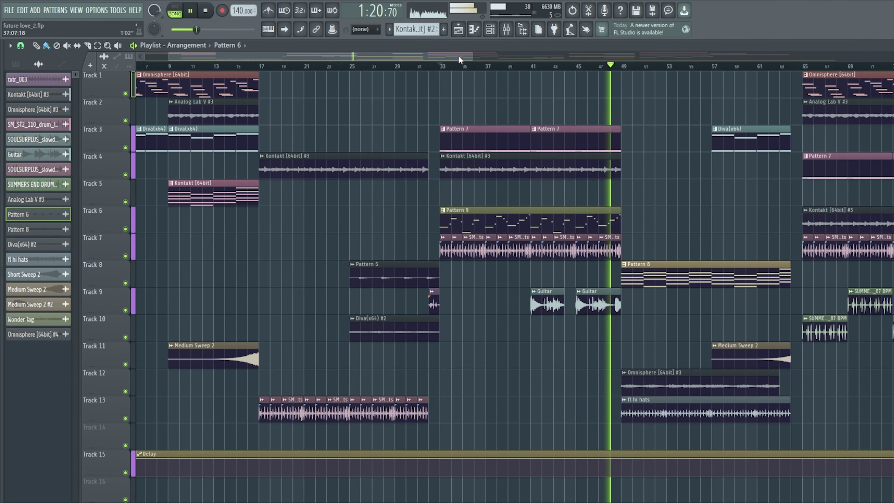
pyautogui.press('space')
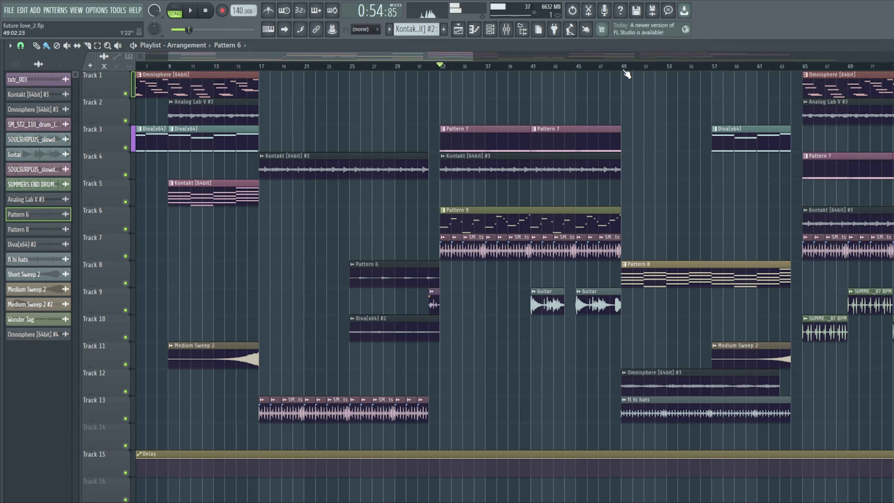
# - Play the breakdown with the Pattern 8 chords and hi-hats from bar 49, continuing from bar 57 into the Medium Sweep 2 transition
pyautogui.moveTo(420, 53); pyautogui.dragTo(488, 53)
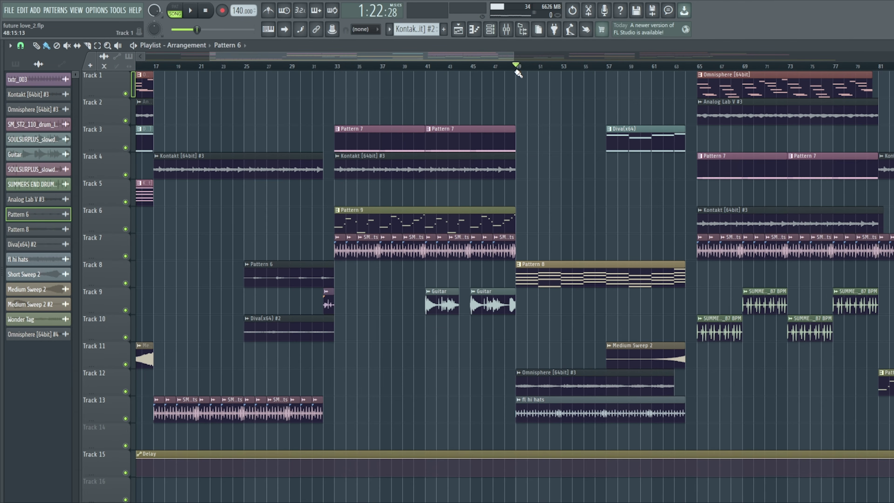
pyautogui.press('space')
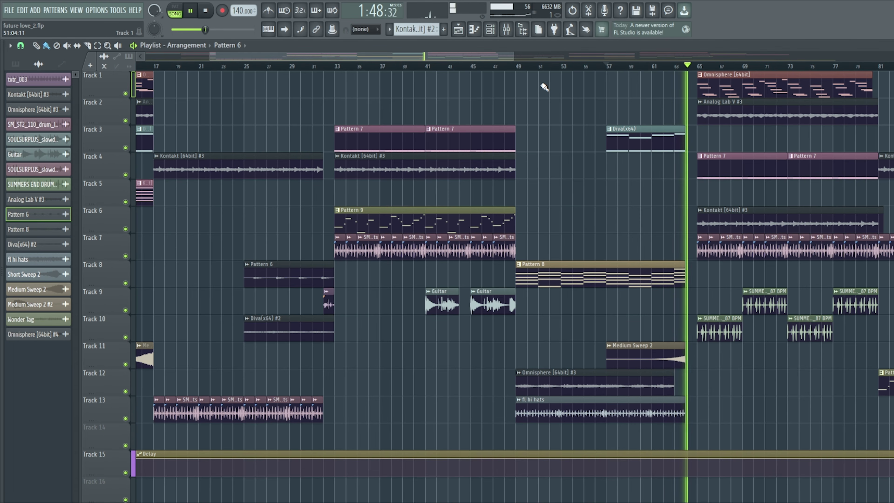
pyautogui.press('space')
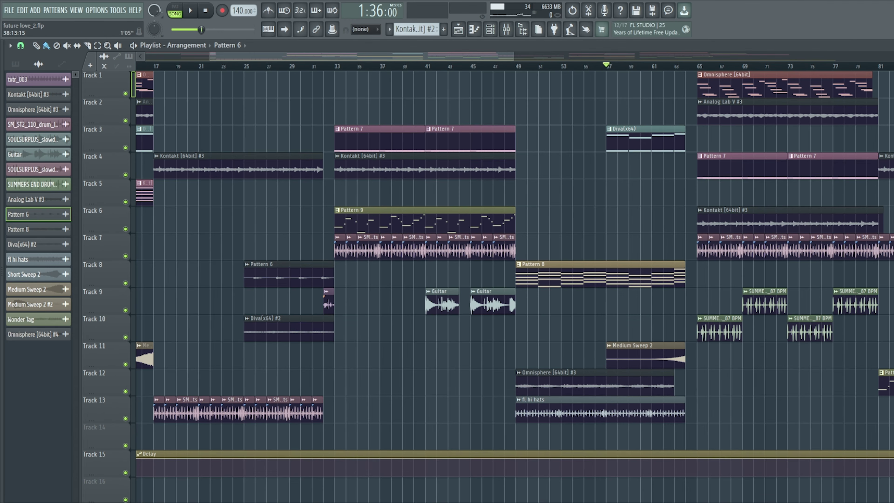
# - Play the section from bar 65 where the Omnisphere melody returns over the drum loops
pyautogui.hscroll(3, 601, 56)
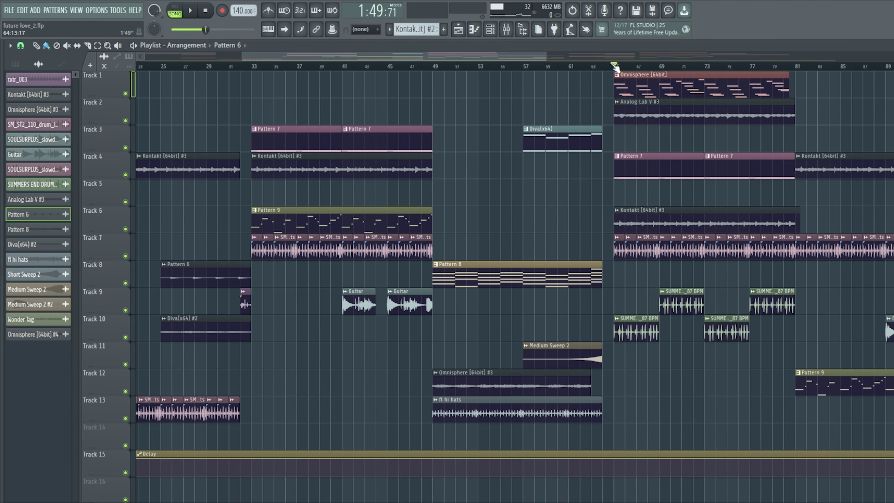
pyautogui.press('space')
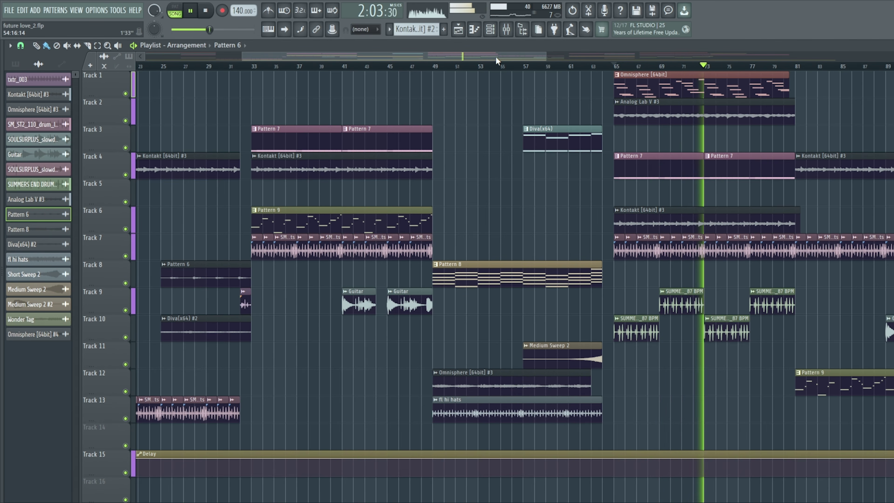
pyautogui.moveTo(495, 56); pyautogui.dragTo(598, 69)
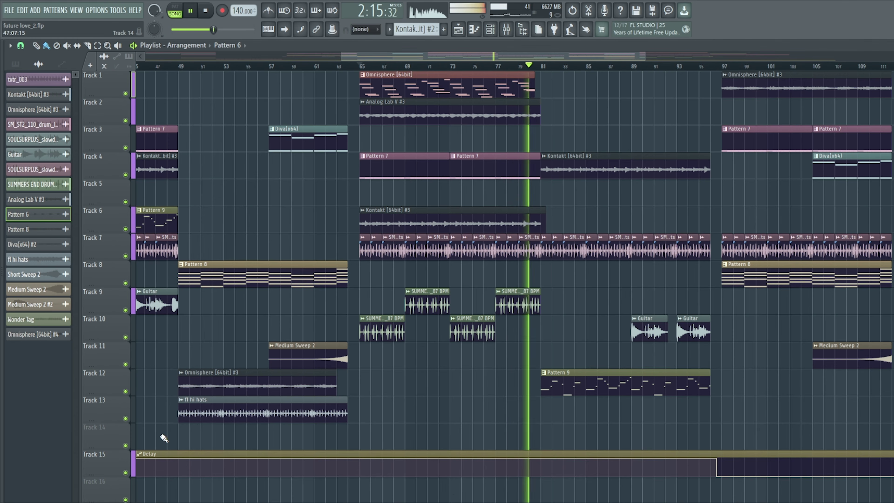
pyautogui.press('space')
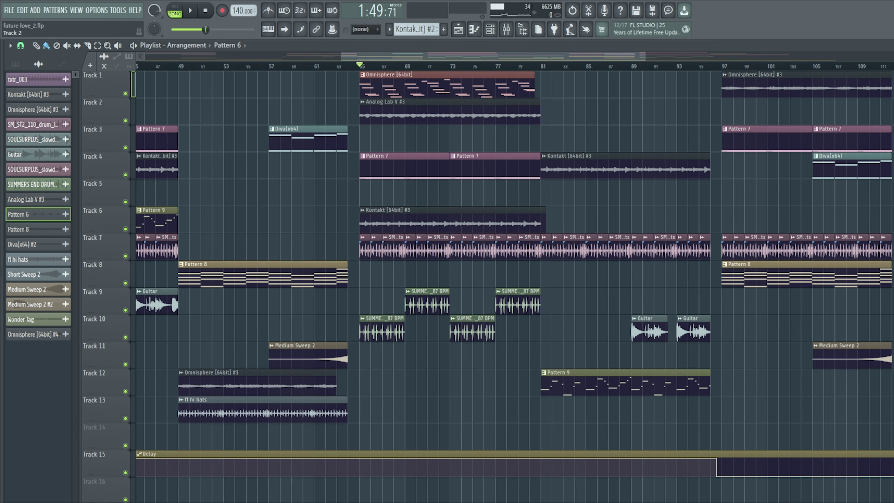
# - Look through the repeated sections after bar 81, then play the outro with the Kontakt chords from bar 129
pyautogui.hscroll(10, 607, 59)
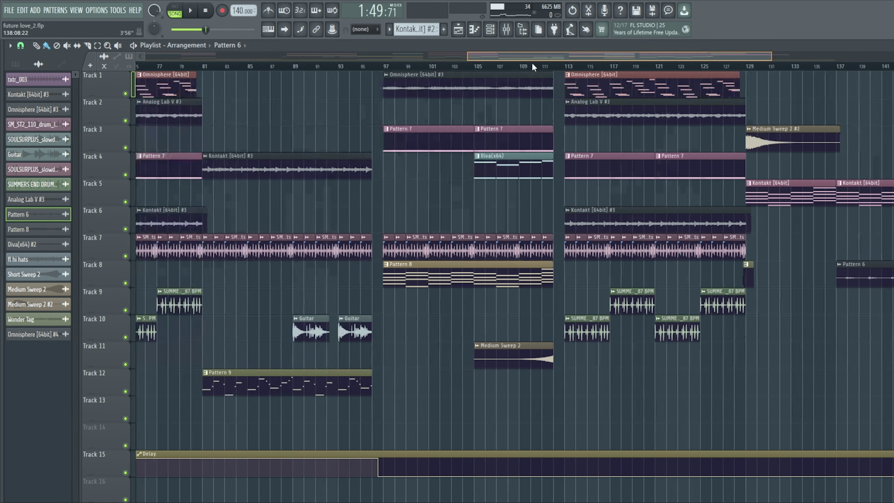
pyautogui.moveTo(532, 63); pyautogui.dragTo(536, 68)
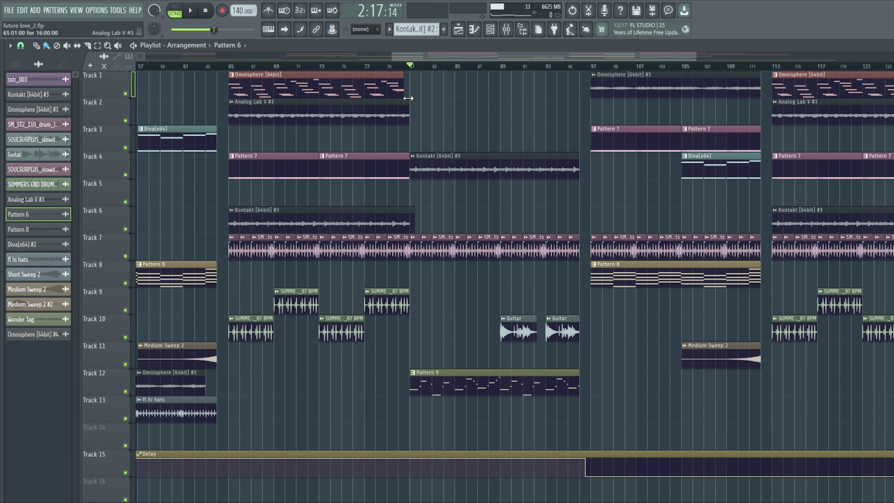
pyautogui.moveTo(468, 53); pyautogui.dragTo(692, 66)
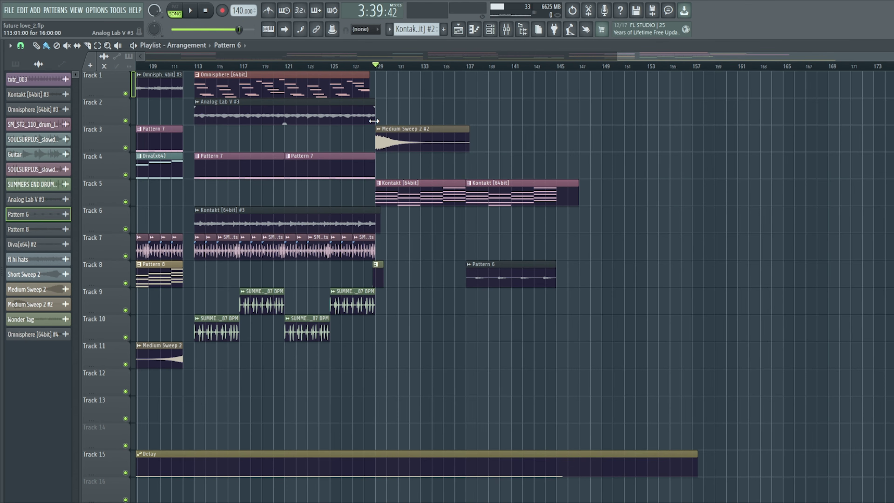
pyautogui.press('space')
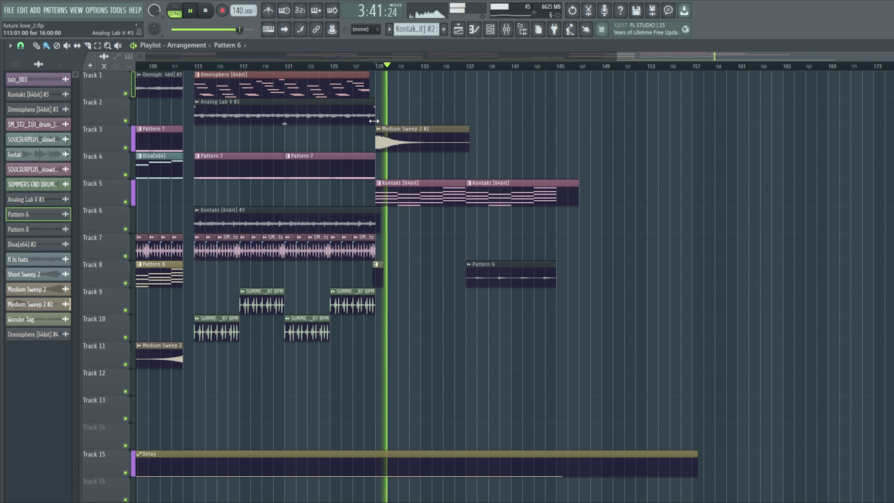